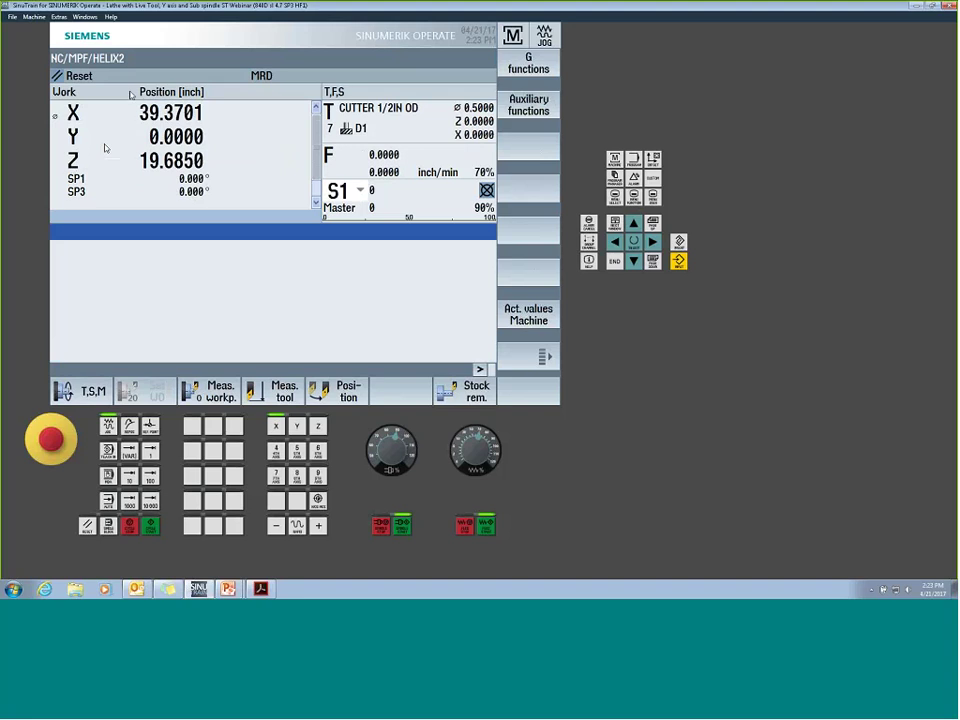
- Review the axis positions and view the status of spindles S2 and S3, returning the spindle display to S1
scroll(316, 158, "down", 1)
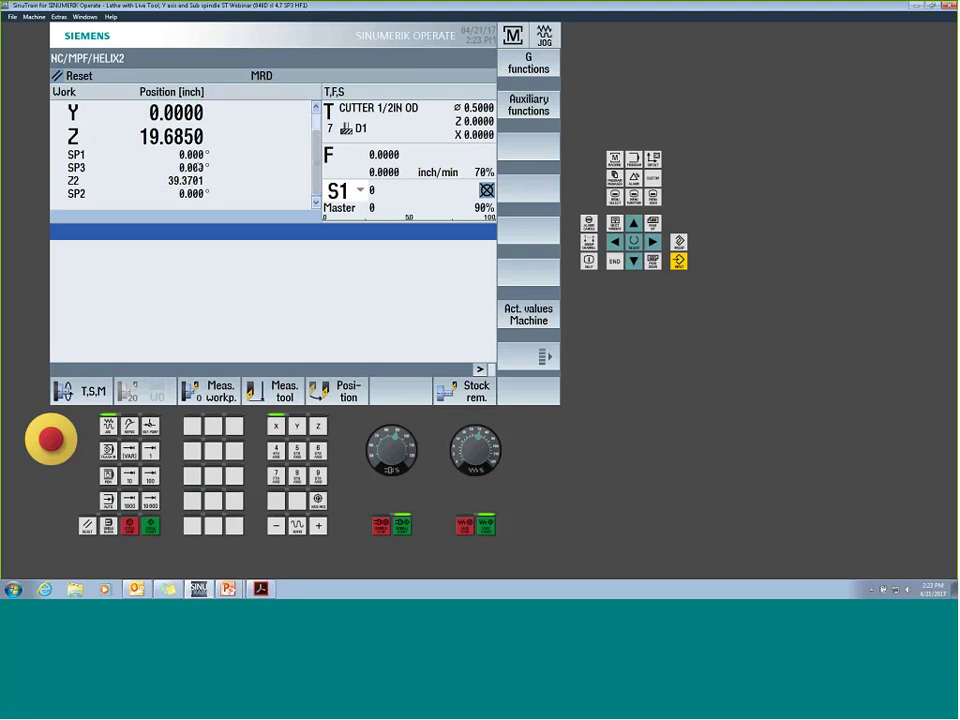
scroll(319, 153, "up", 1)
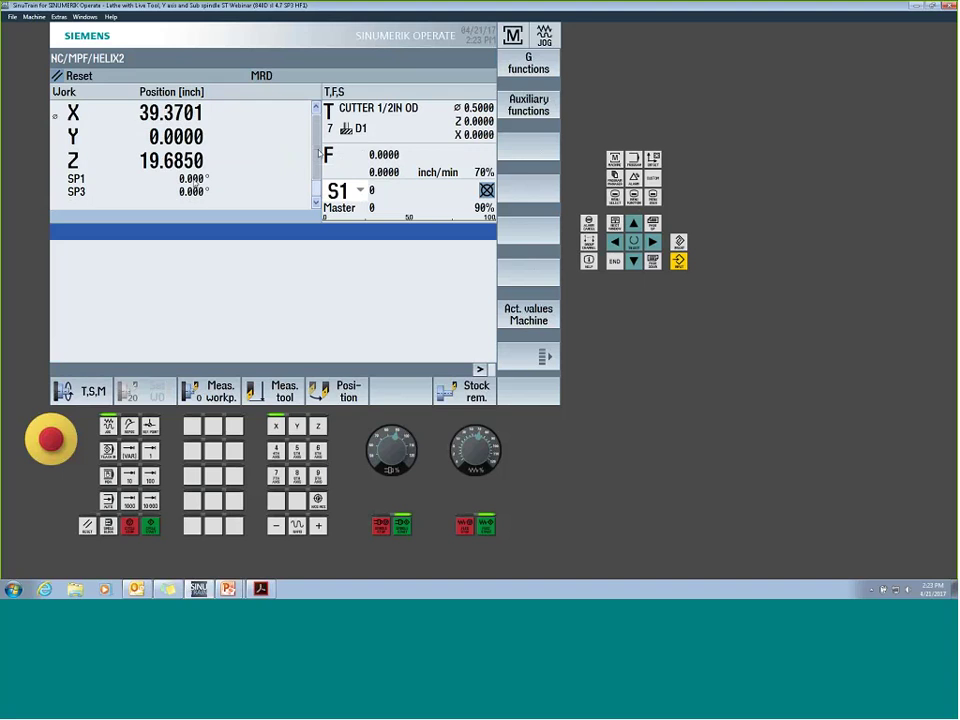
left_click(360, 190)
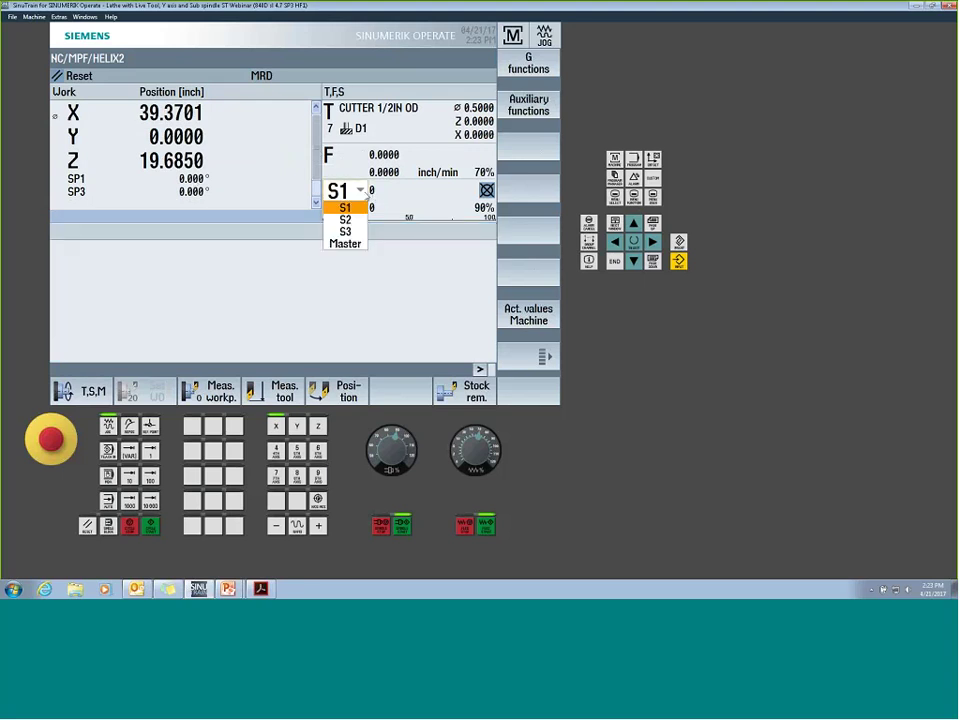
key("Down")
key("Return")
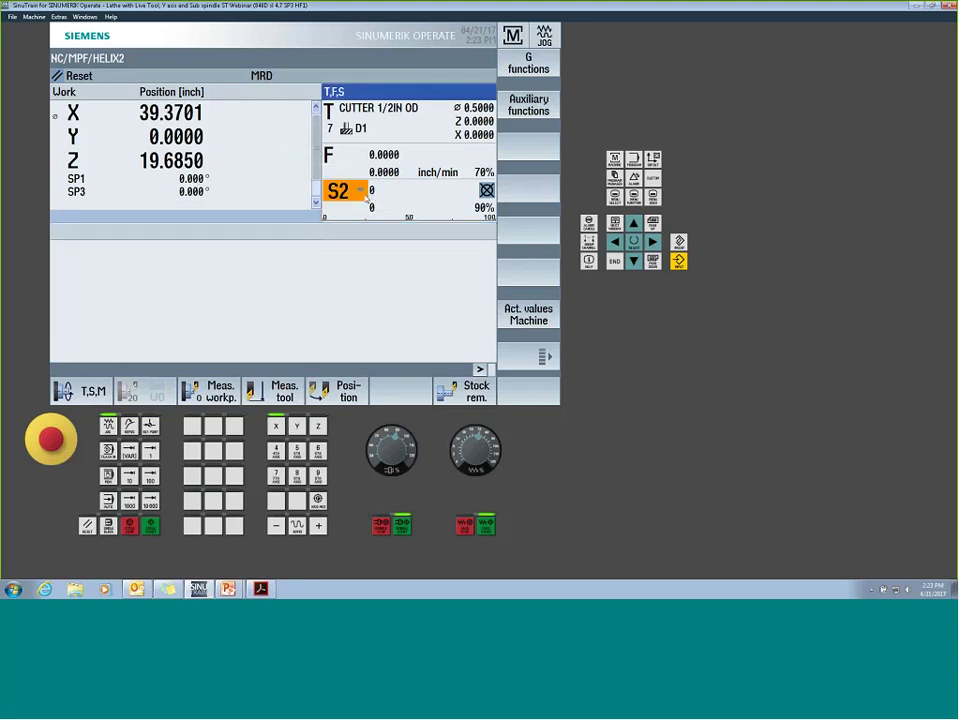
left_click(362, 191)
key("Down")
key("Return")
left_click(362, 191)
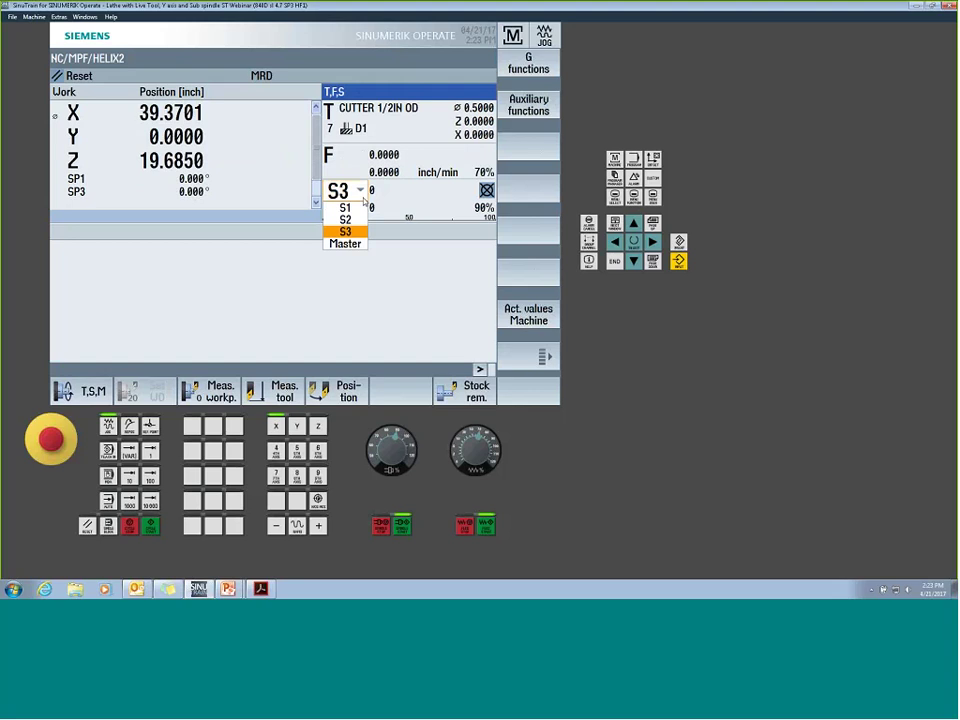
left_click(350, 208)
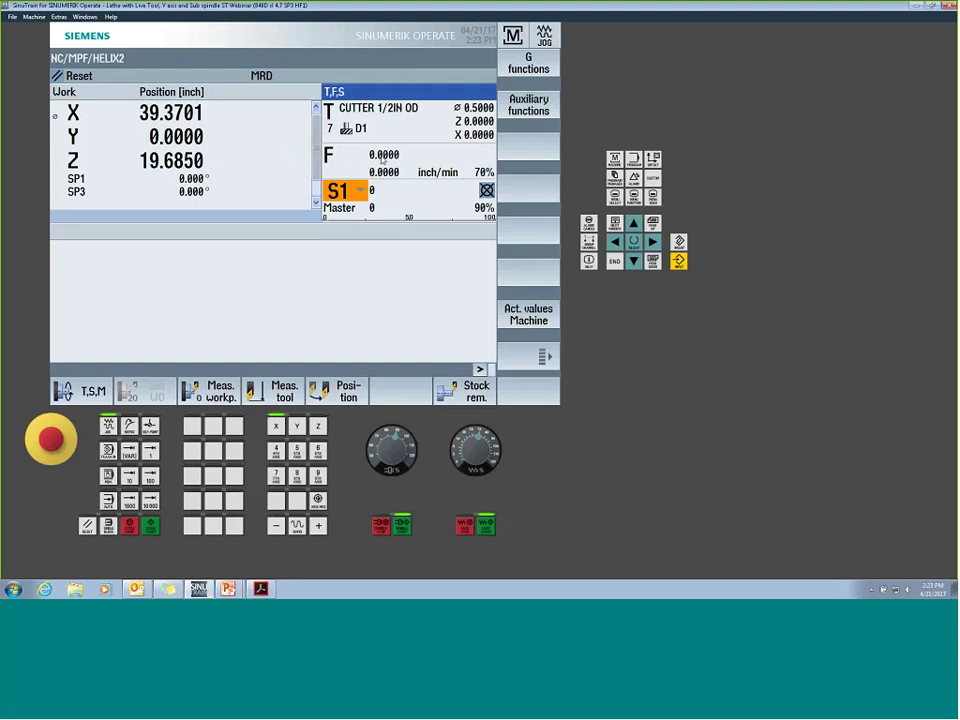
left_click(362, 192)
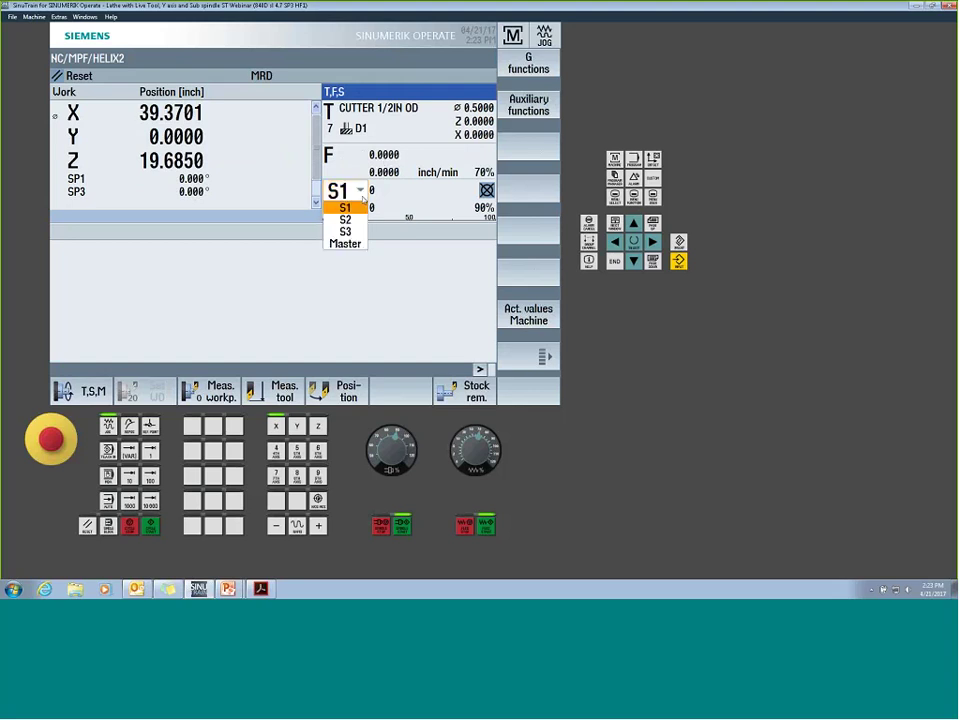
left_click(355, 209)
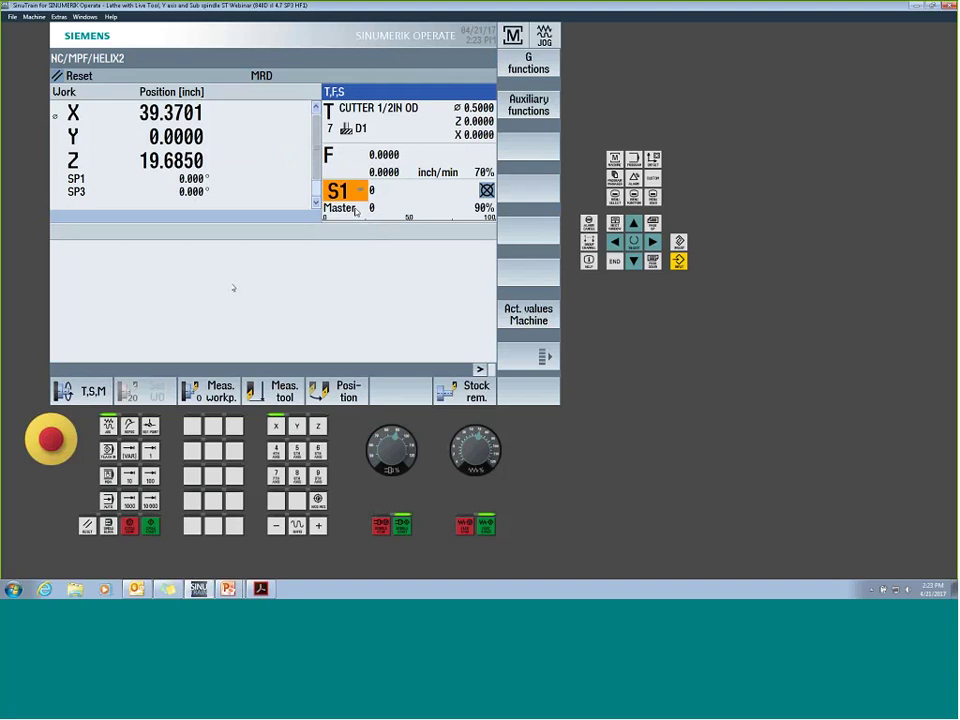
- Start spindle S2 at 1000 rpm with a spindle M function through T,S,M
left_click(93, 392)
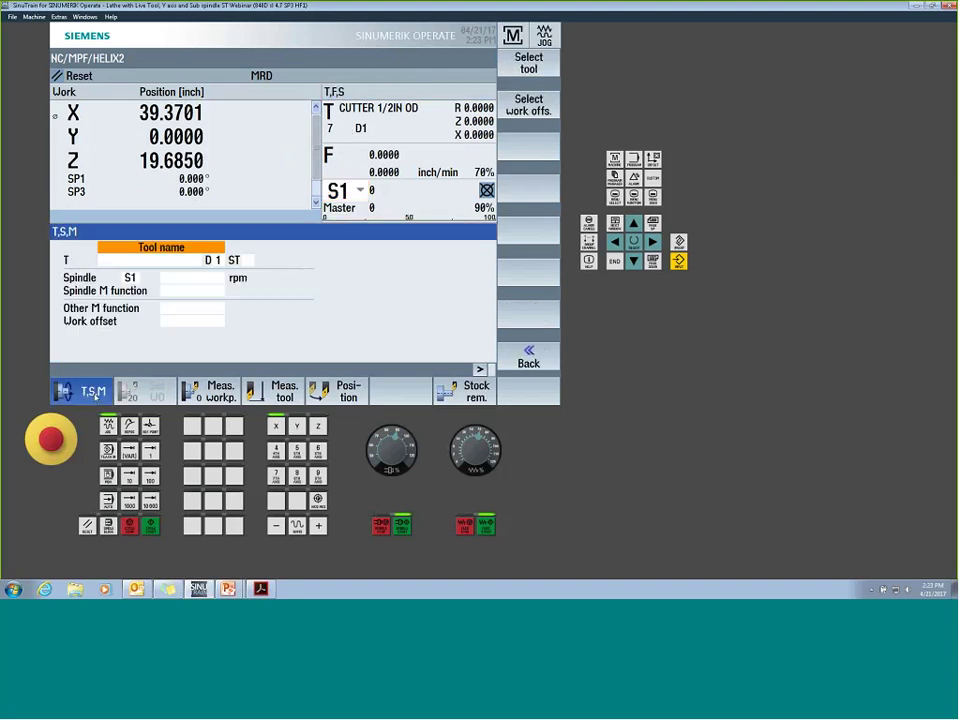
left_click(130, 277)
left_click(130, 302)
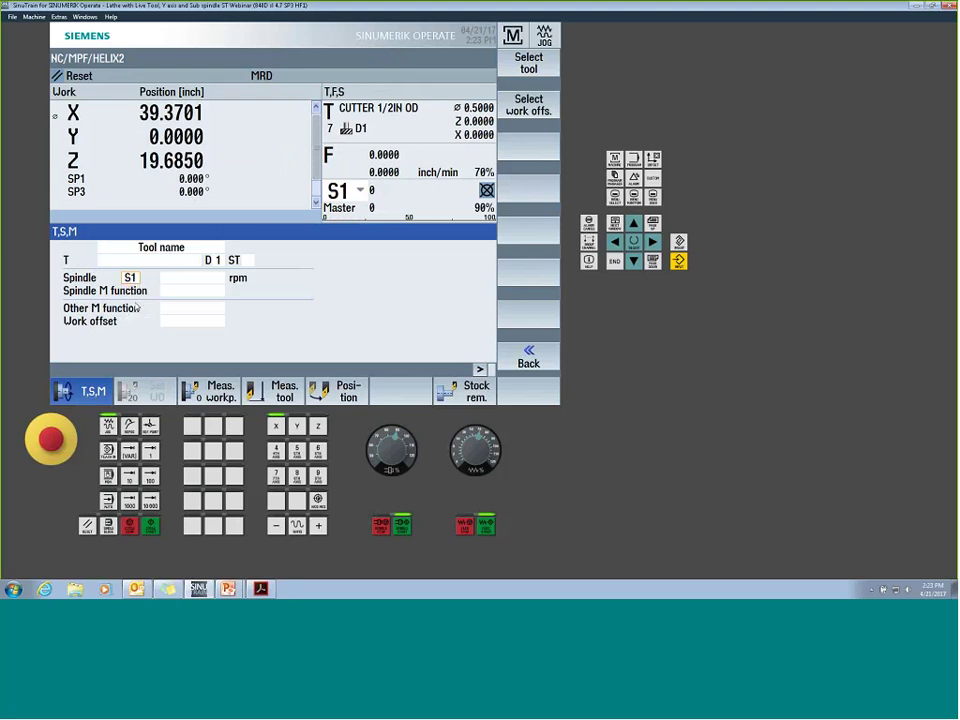
left_click(200, 278)
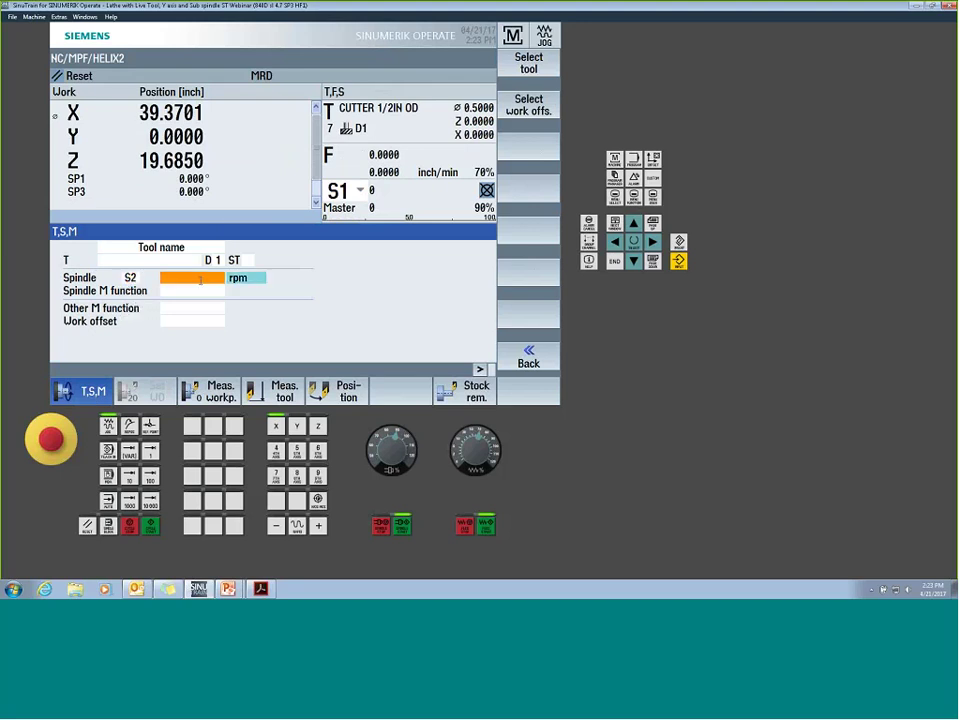
type("1000")
key("Return")
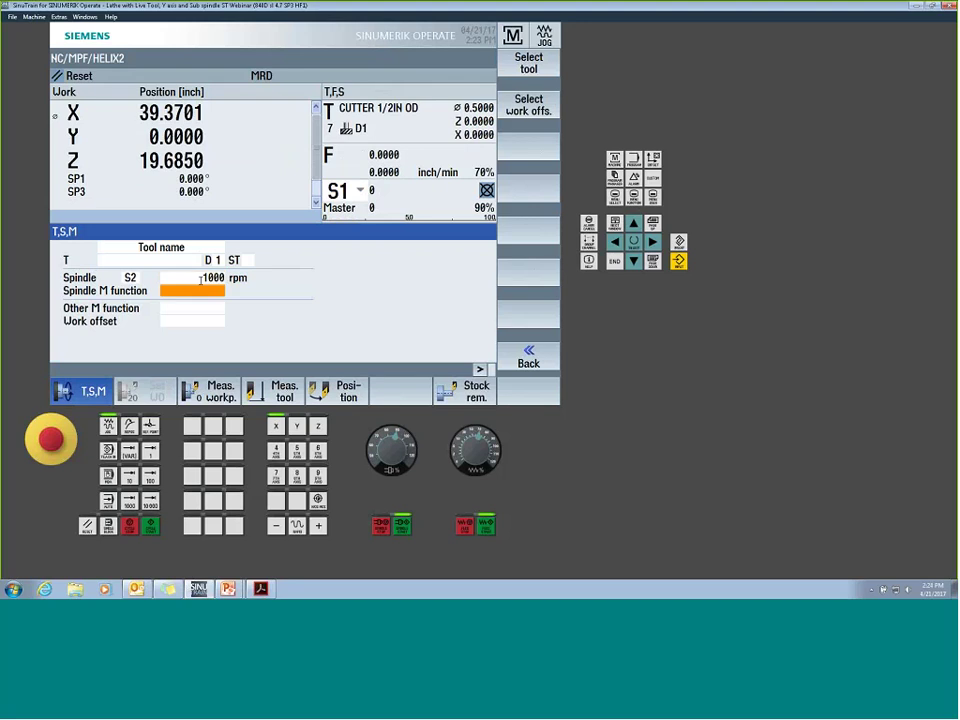
left_click(194, 286)
left_click(151, 527)
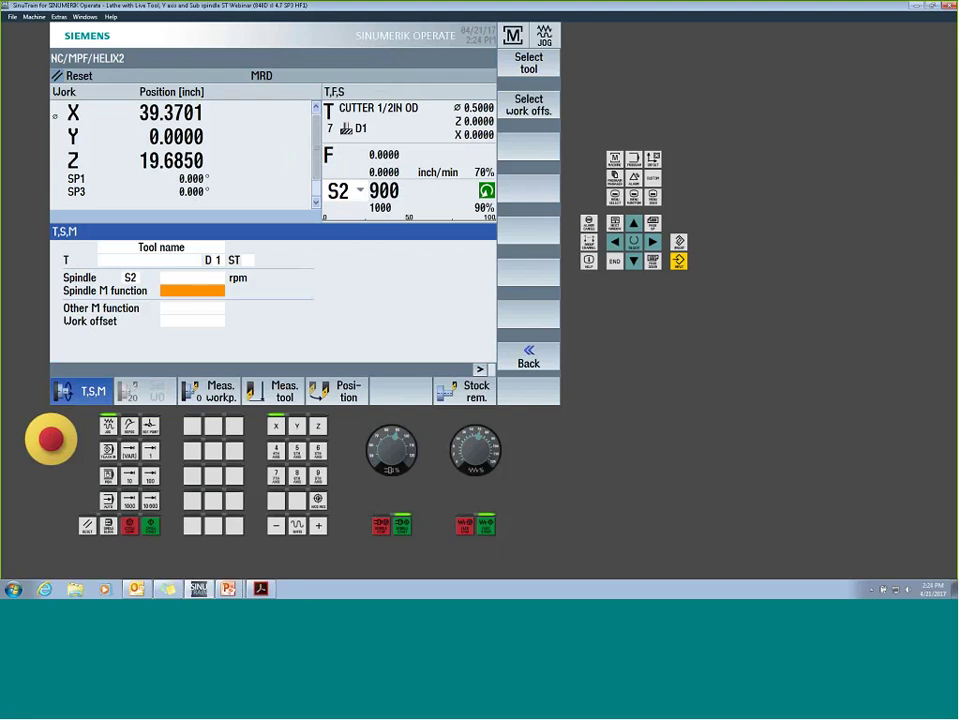
- Compare the speed status of spindles S1, S2 and S3, ending with S1 displayed
left_click(363, 191)
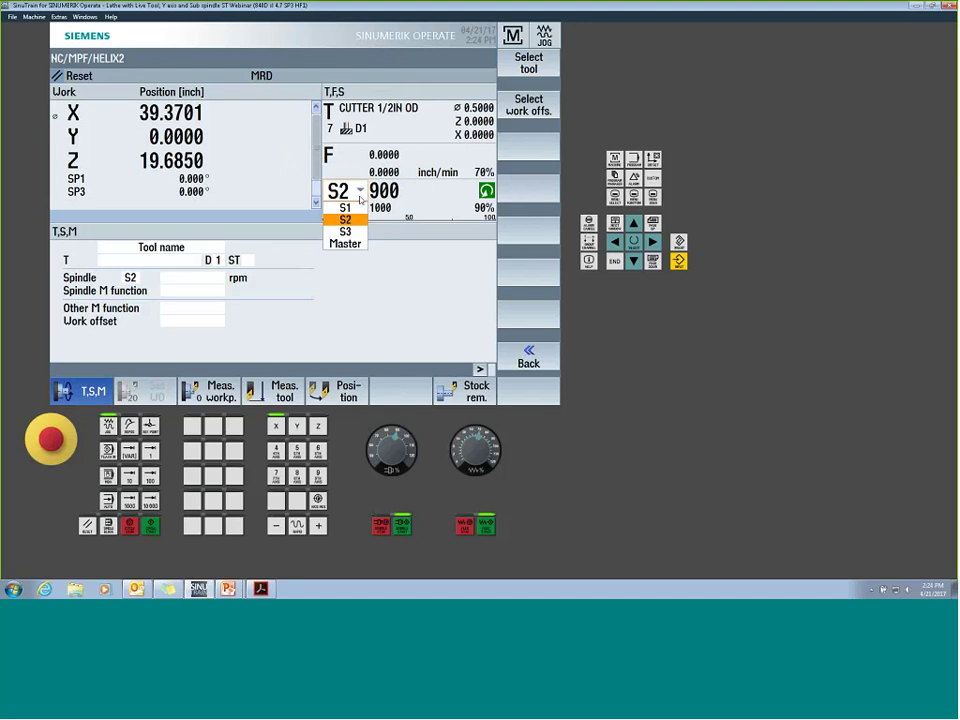
left_click(330, 206)
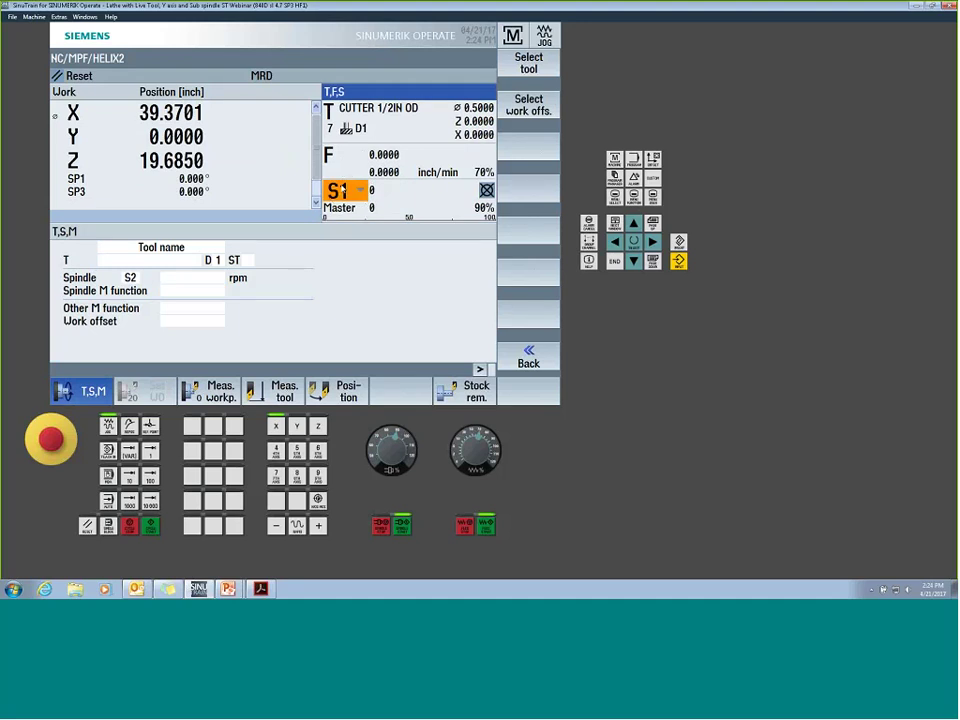
left_click(362, 191)
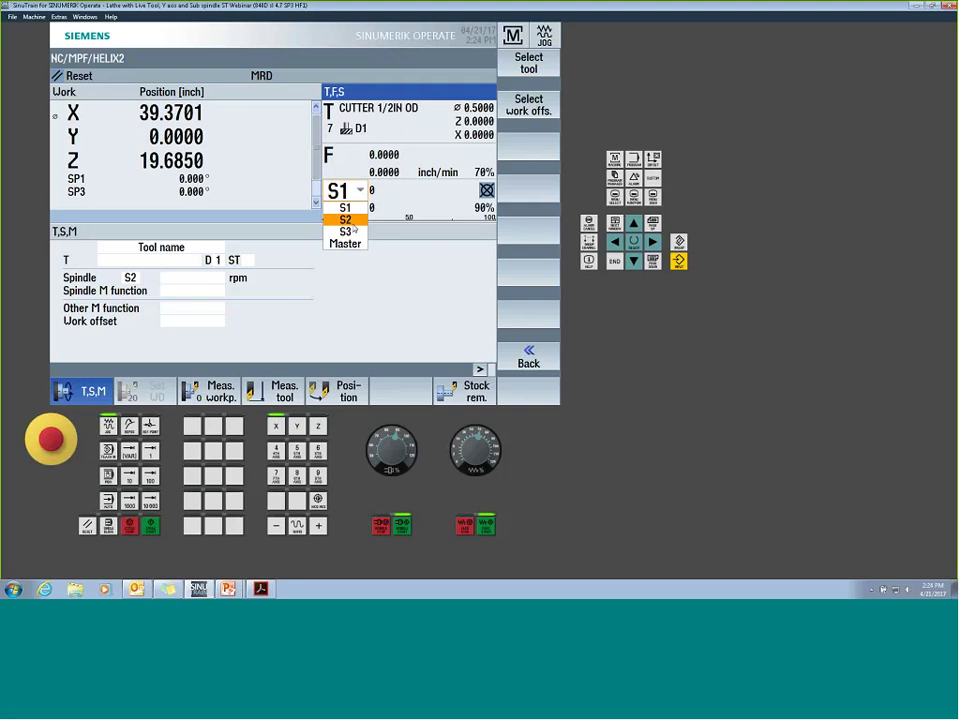
left_click(345, 220)
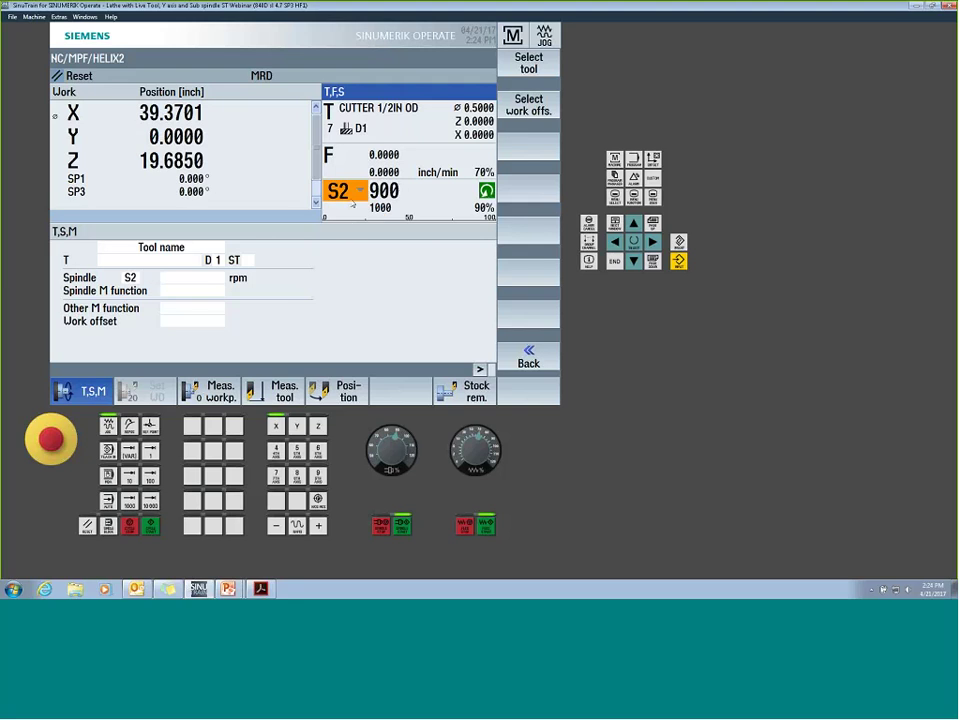
left_click(358, 191)
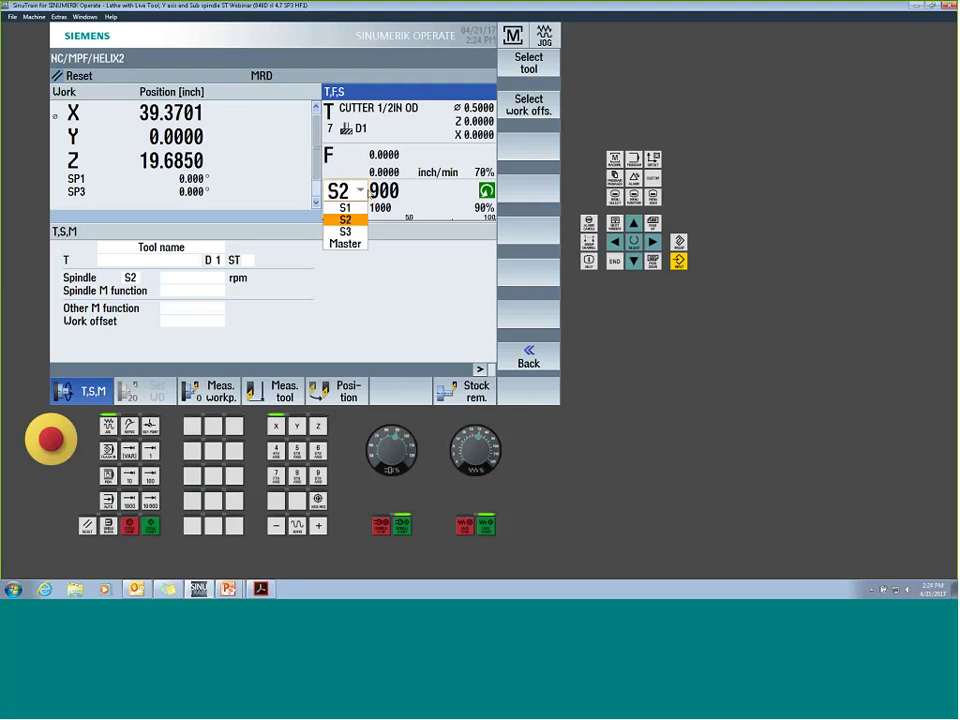
left_click(357, 232)
left_click(358, 191)
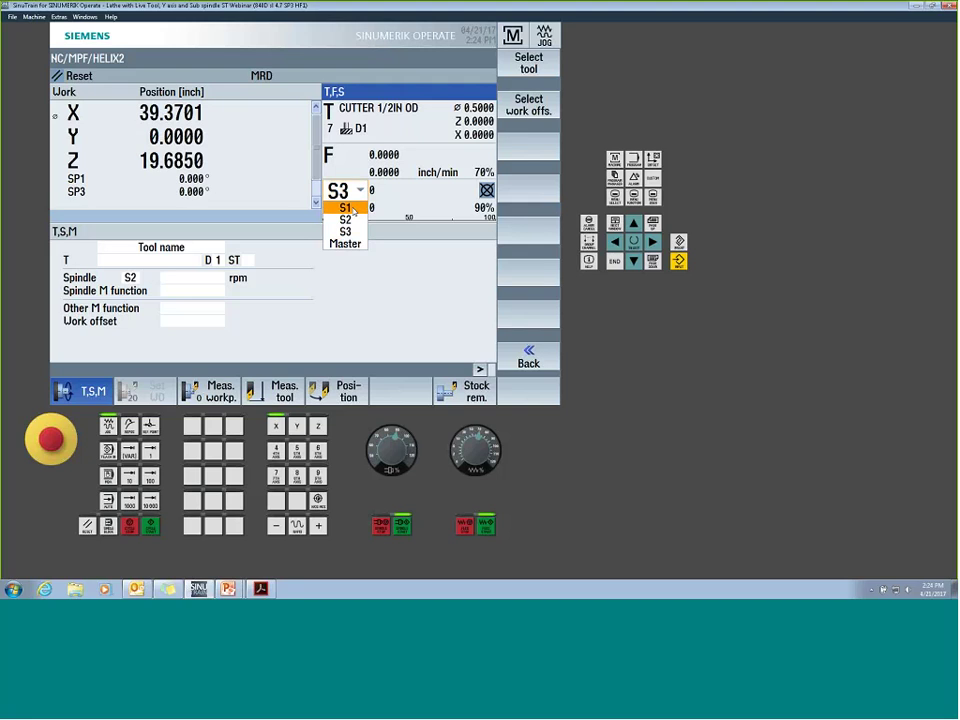
left_click(346, 207)
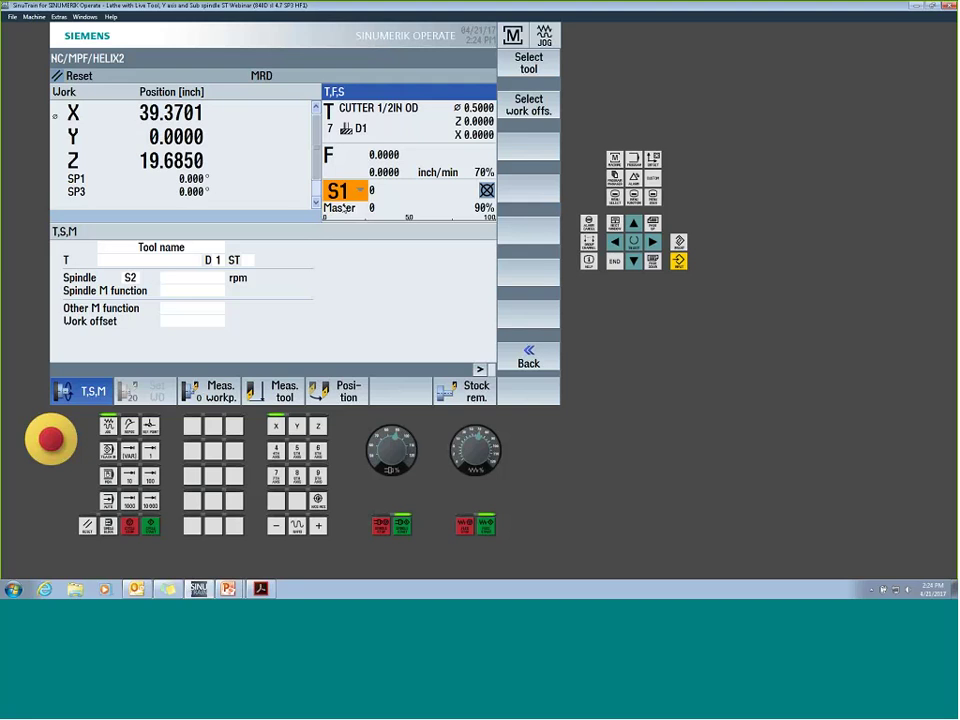
- Switch focus to the T,F,S window, display spindle S2 and reset the machine to stop it
left_click(614, 222)
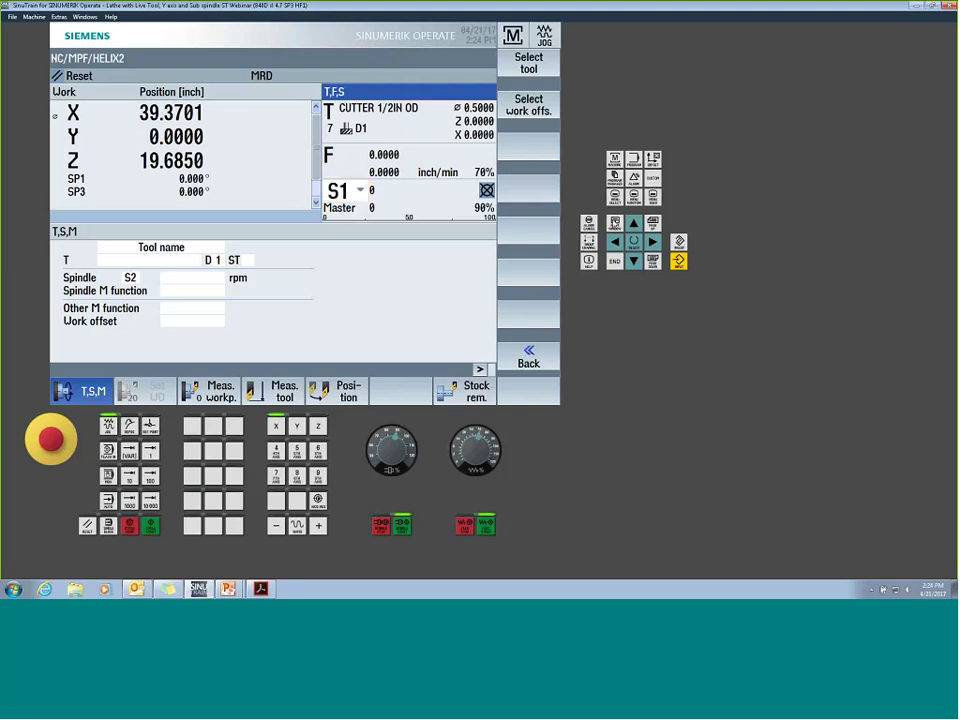
left_click(614, 222)
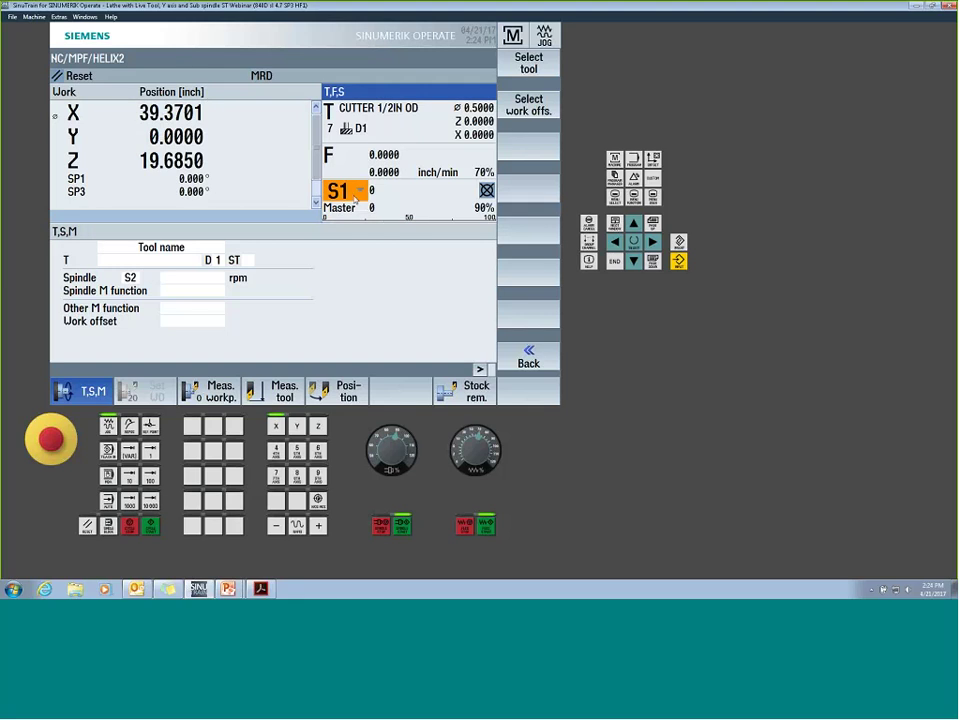
left_click(634, 242)
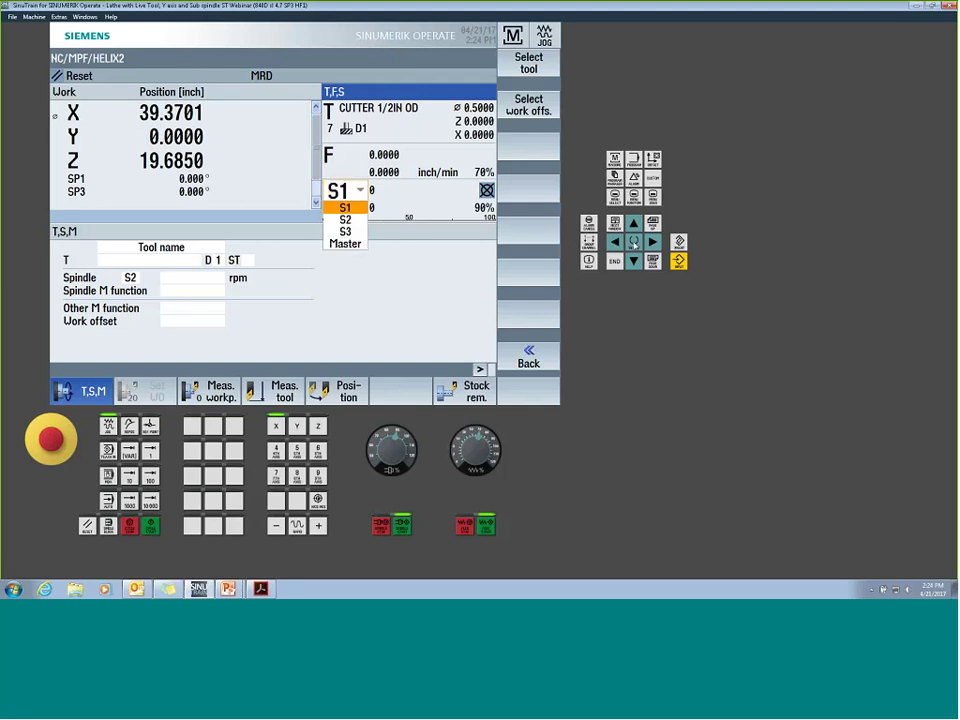
key("Down")
left_click(634, 262)
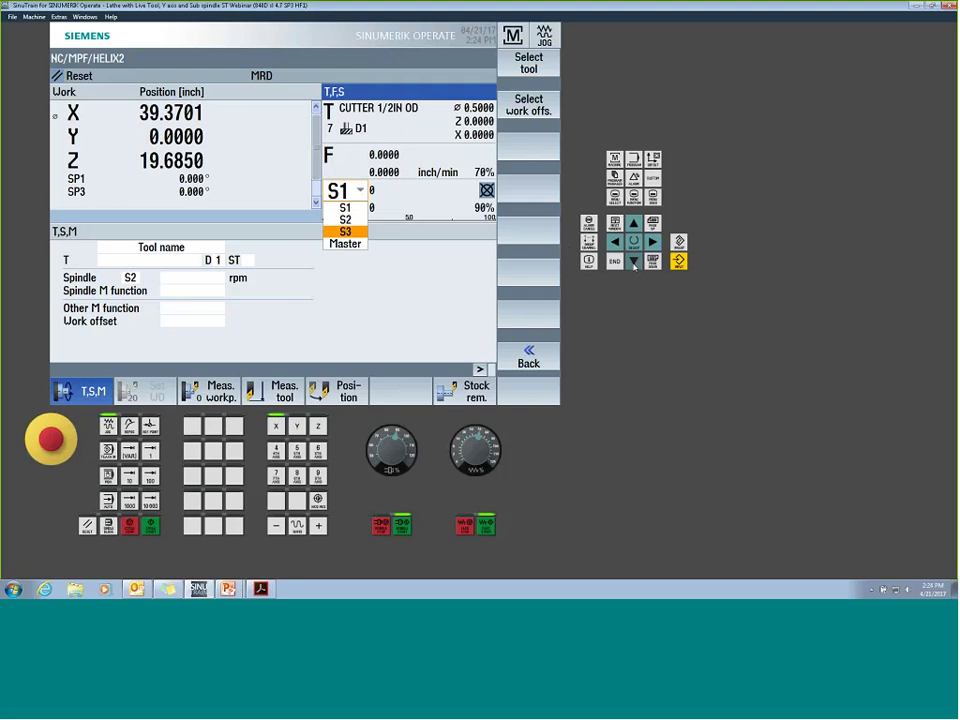
key("Up")
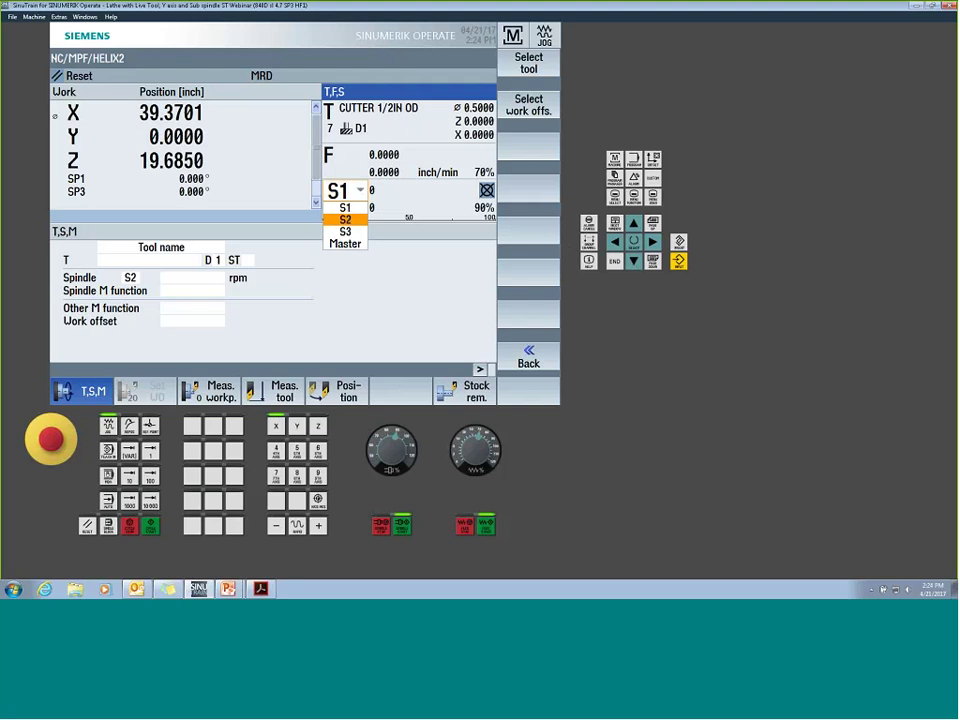
left_click(679, 261)
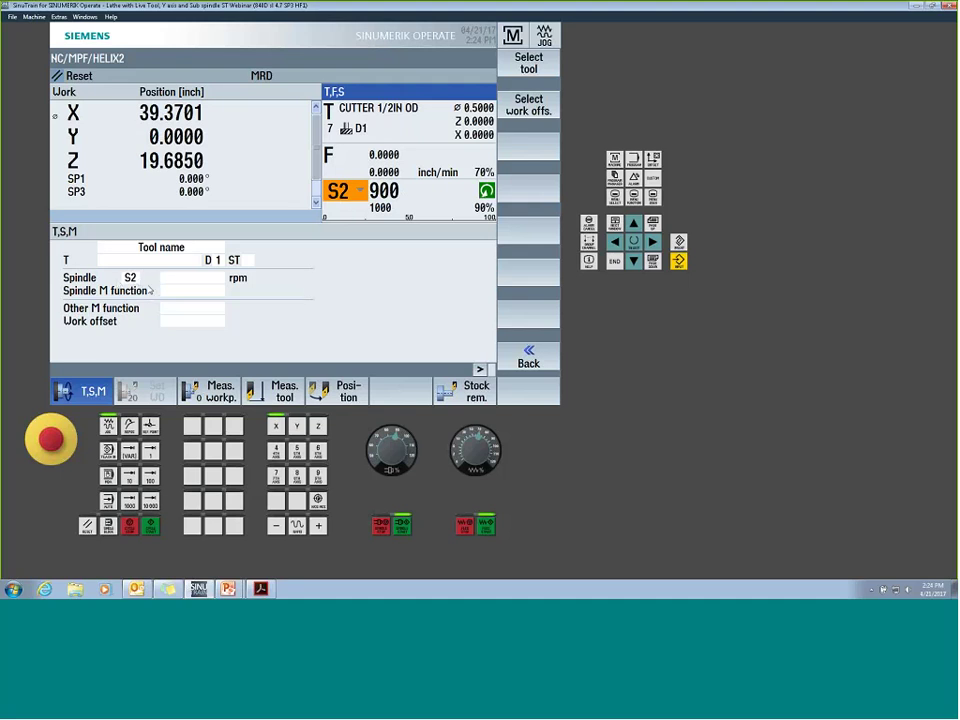
left_click(88, 529)
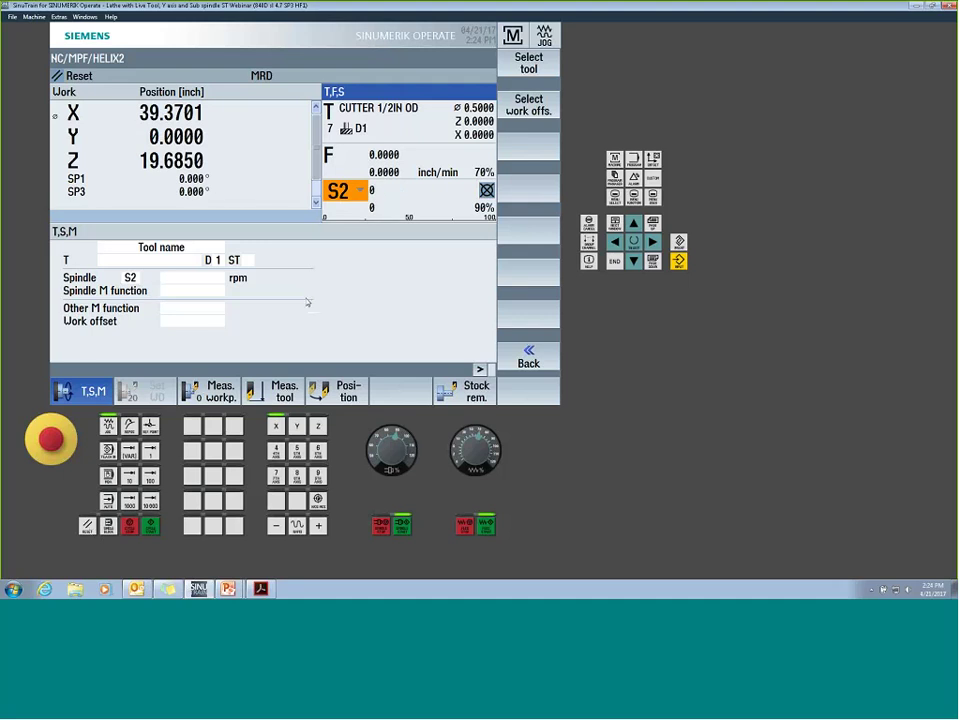
left_click(176, 279)
- Create an end mill named CUTTER 123 in empty magazine location 19 of the tool list
left_click(652, 158)
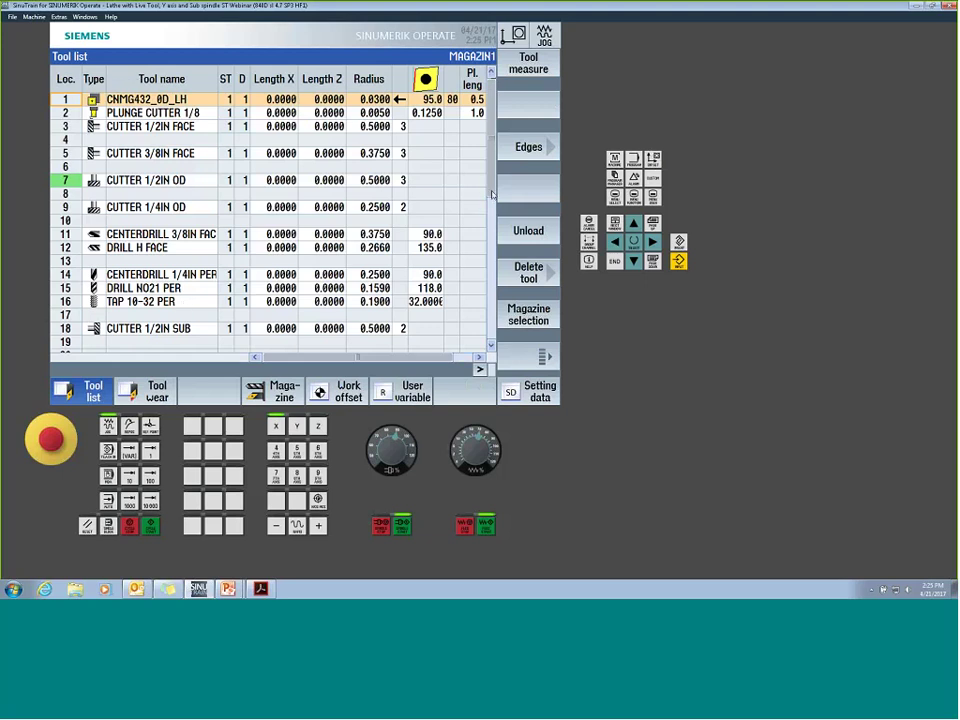
scroll(370, 155, "down", 3)
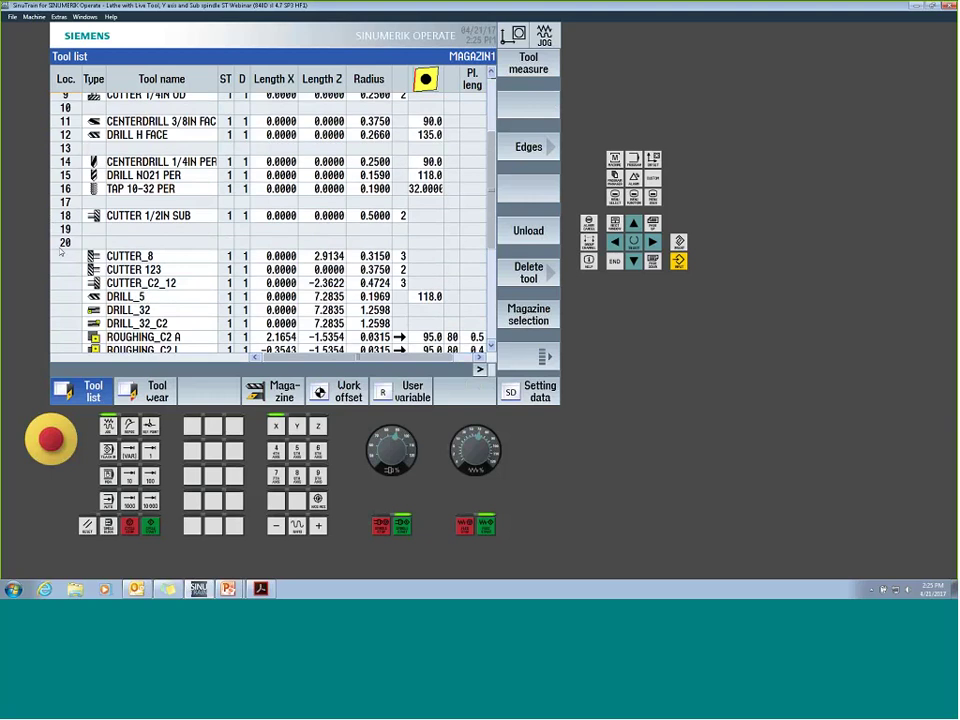
left_click(66, 230)
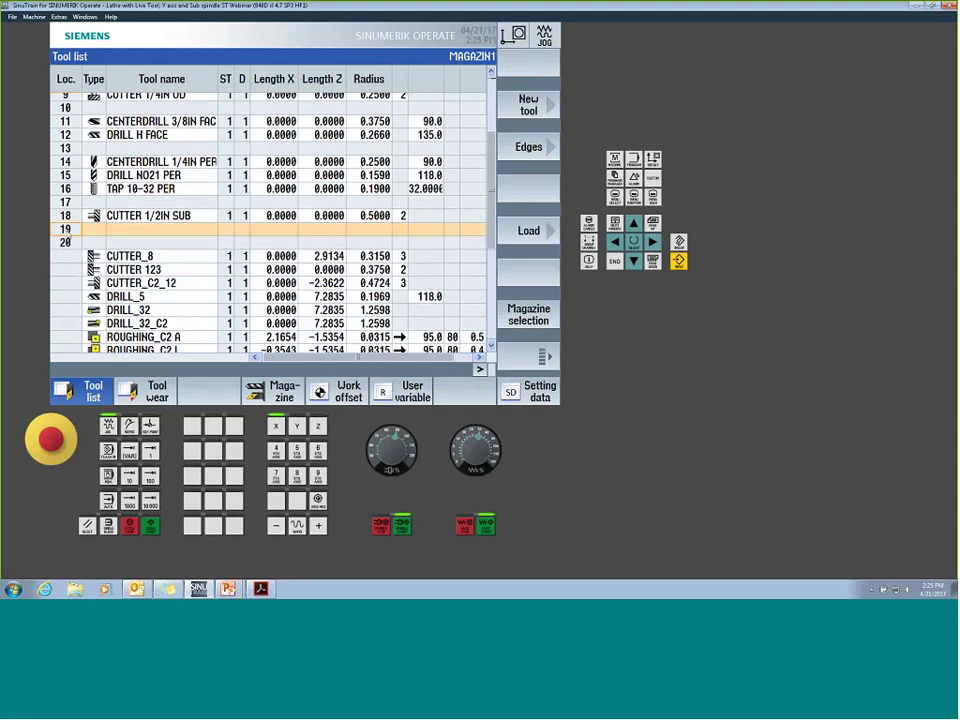
left_click(530, 105)
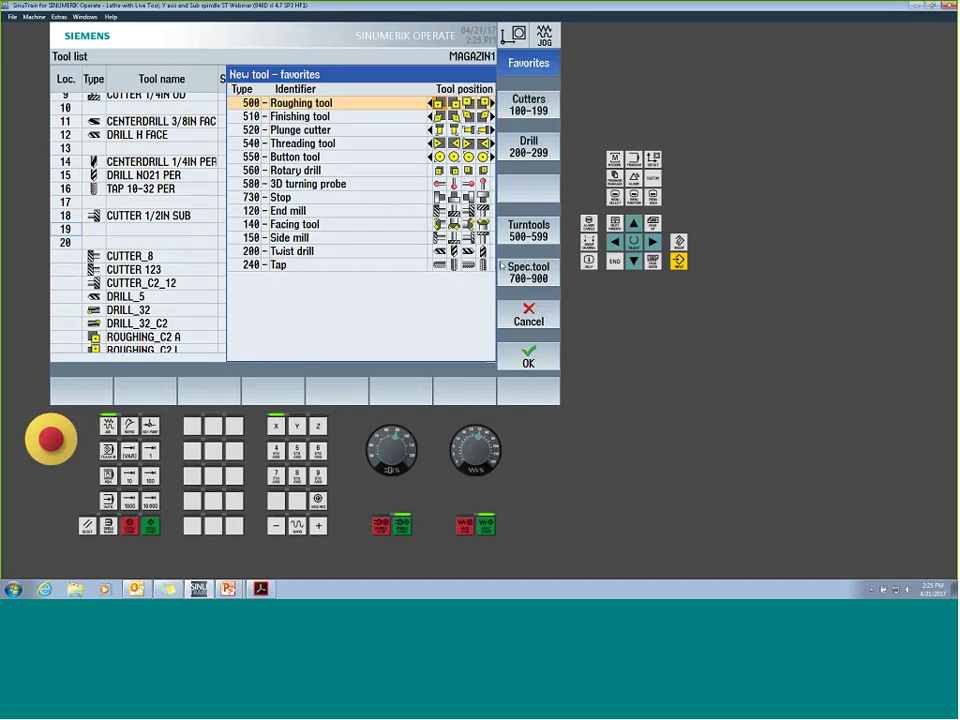
left_click(290, 211)
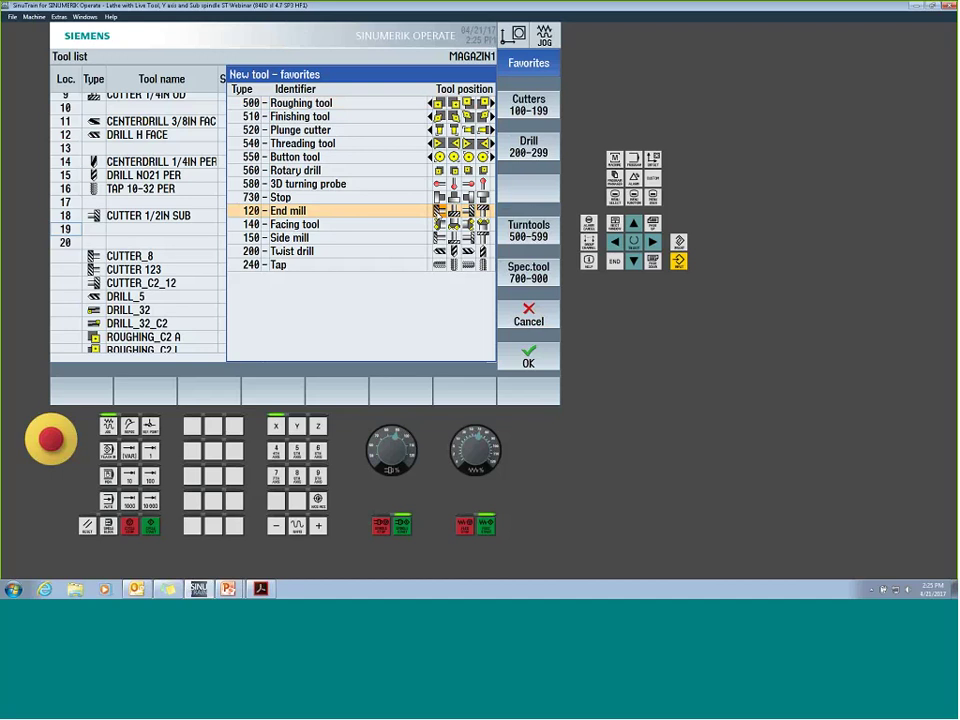
left_click(529, 359)
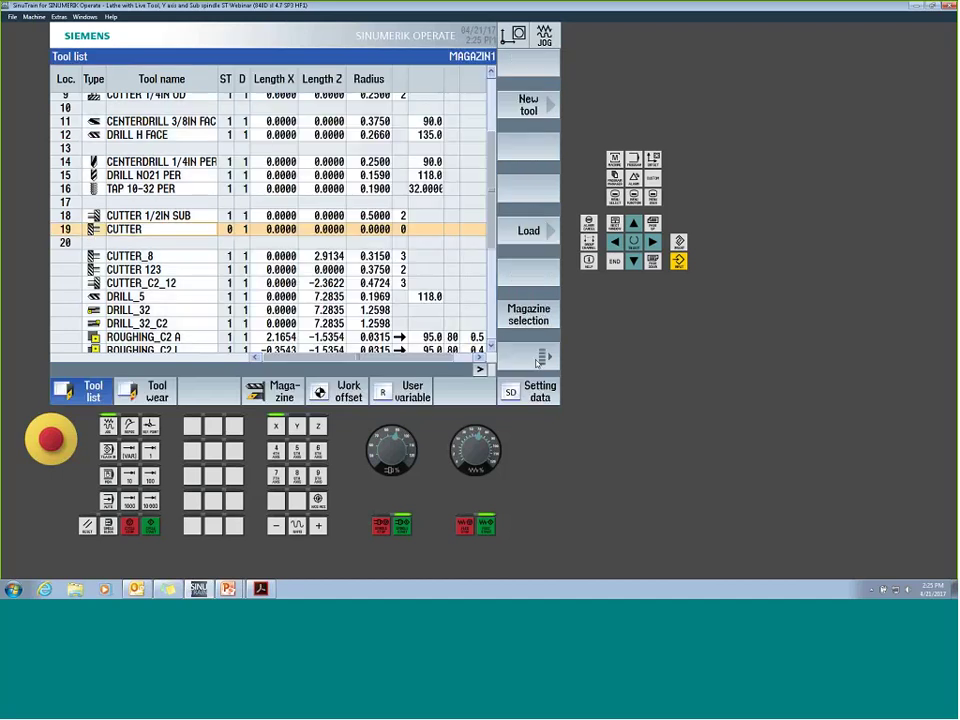
type("23")
key("Return")
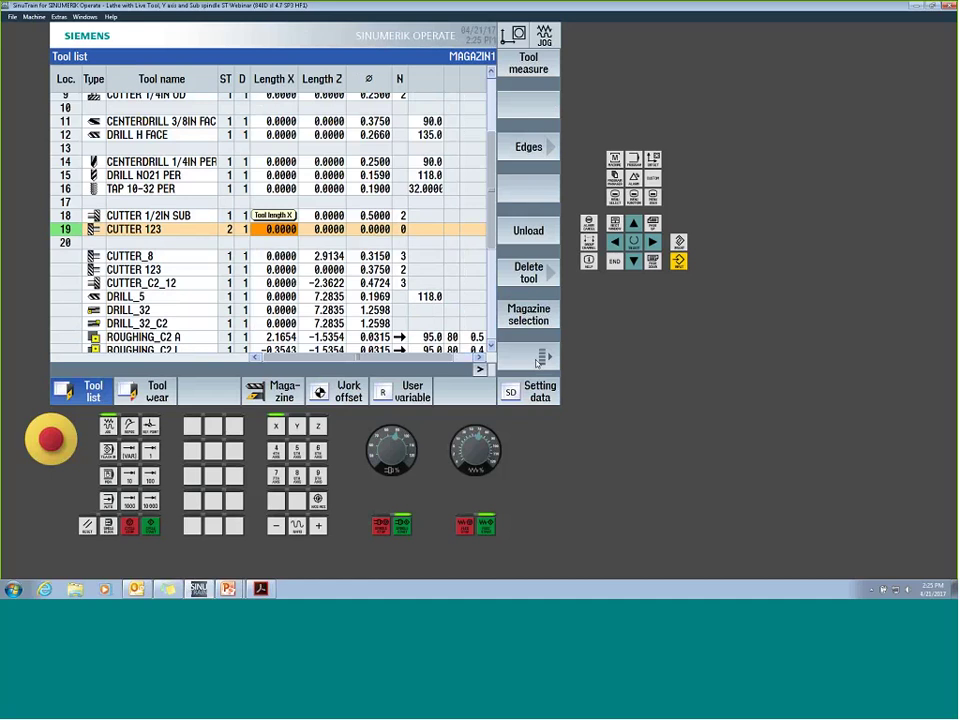
- Set the diameter to 0.5 and the number of teeth to 2 for CUTTER 123 in location 19
key("Right")
key("Right")
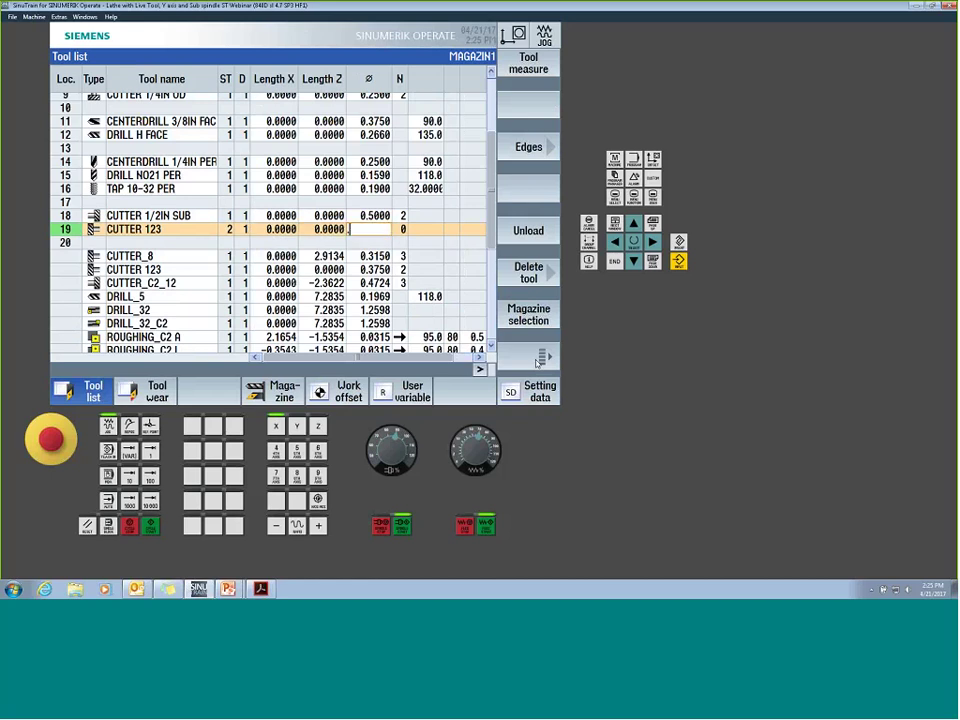
type(".5")
key("Return")
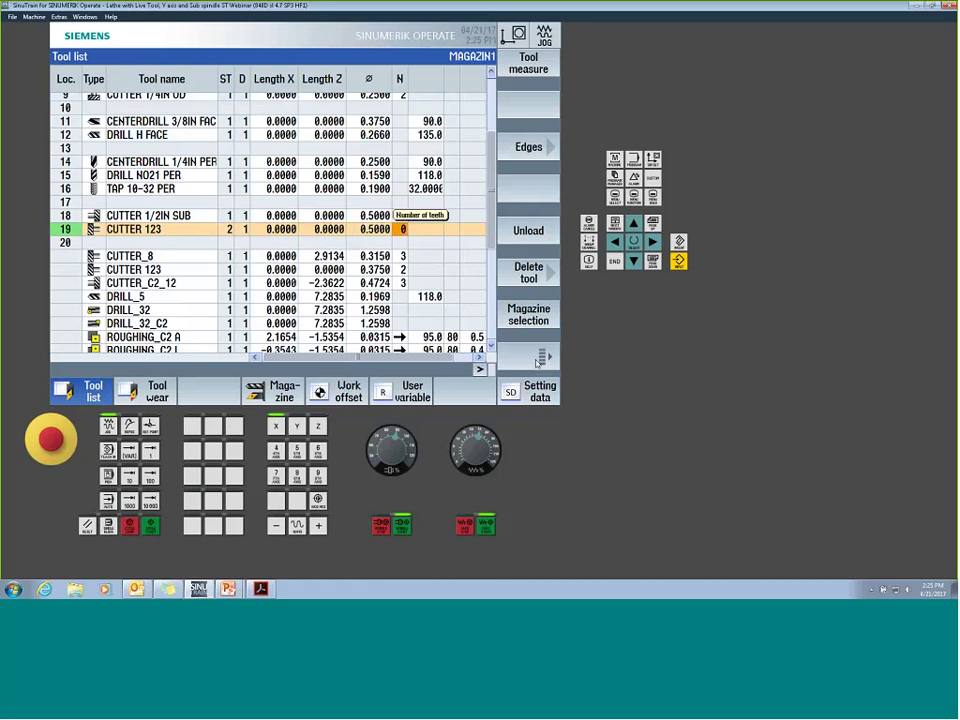
type("2")
key("Return")
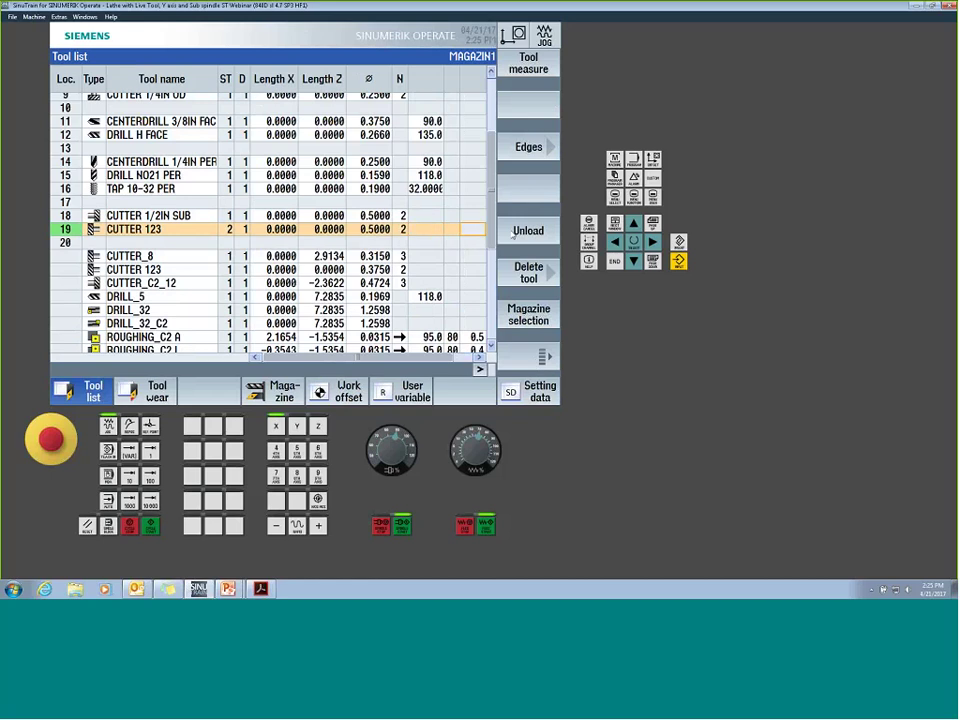
- Examine the spindle direction and coolant settings of CUTTER 123 in location 19
key("Right")
key("Right")
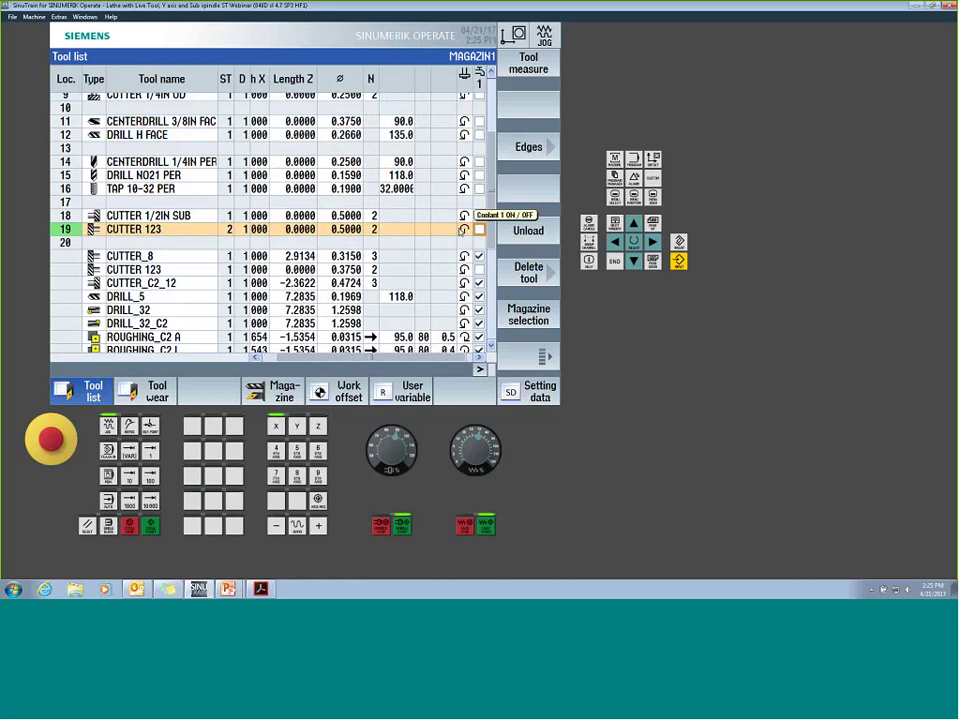
key("Left")
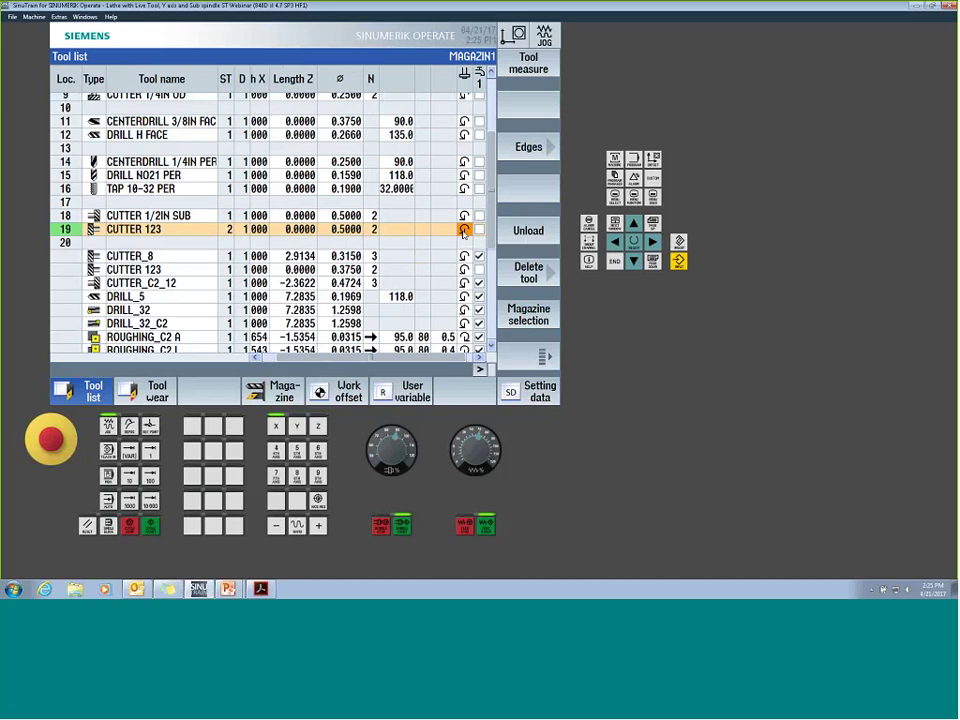
left_click(463, 232)
key("Return")
- Open manual tool length measurement and select CUTTER 123 from location 19 as the tool
left_click(541, 68)
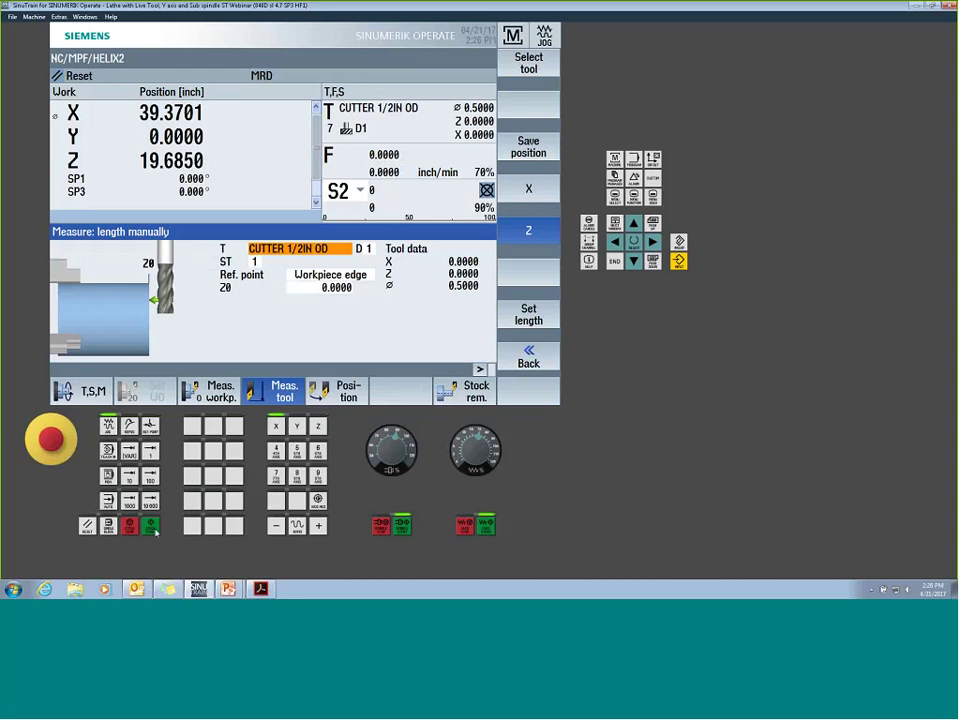
left_click(545, 364)
left_click(528, 63)
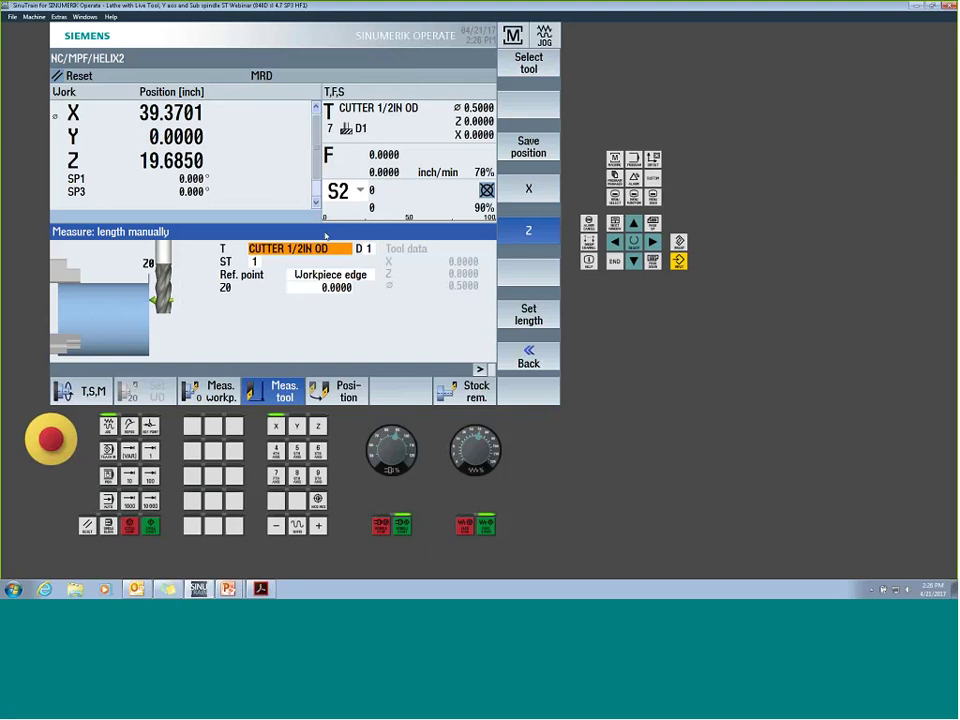
left_click(528, 63)
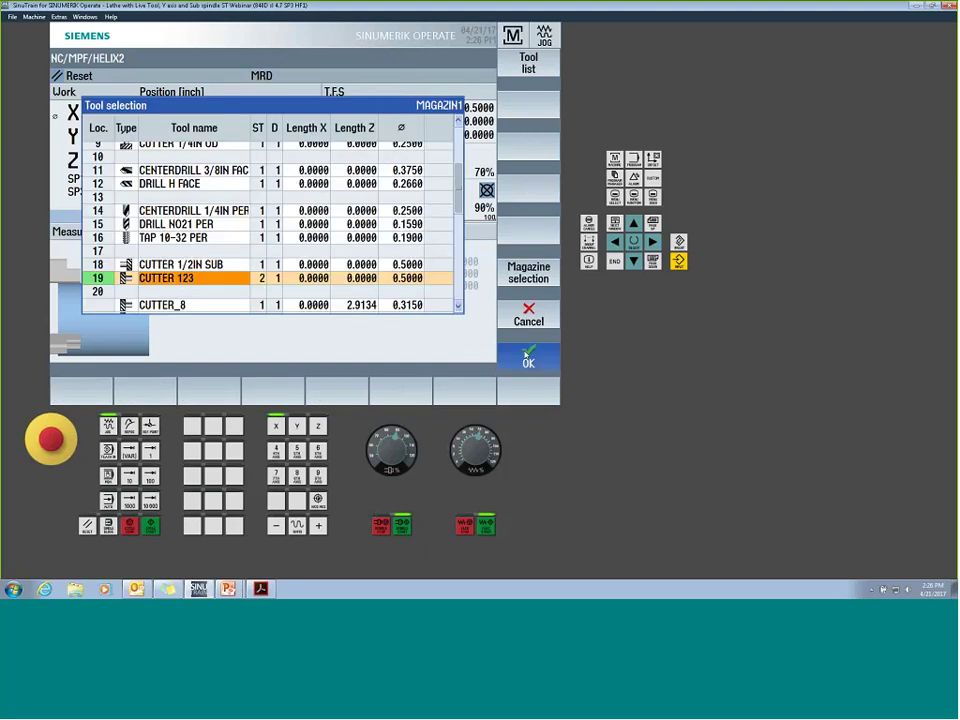
left_click(527, 356)
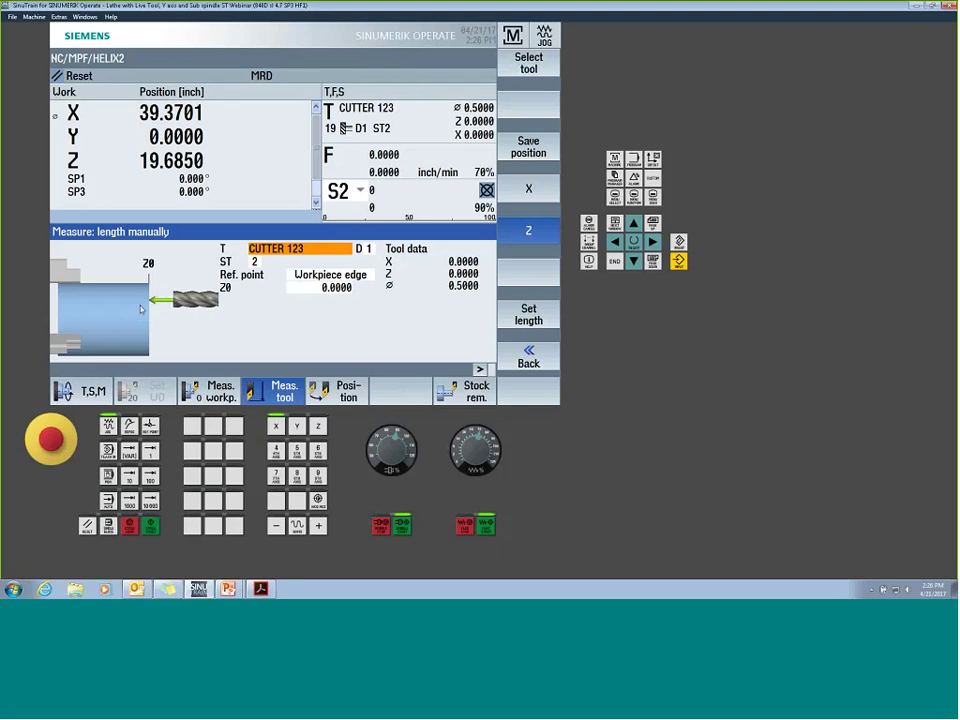
- Compare the X and Z manual length measurements for CUTTER 123, ending on X
left_click(528, 188)
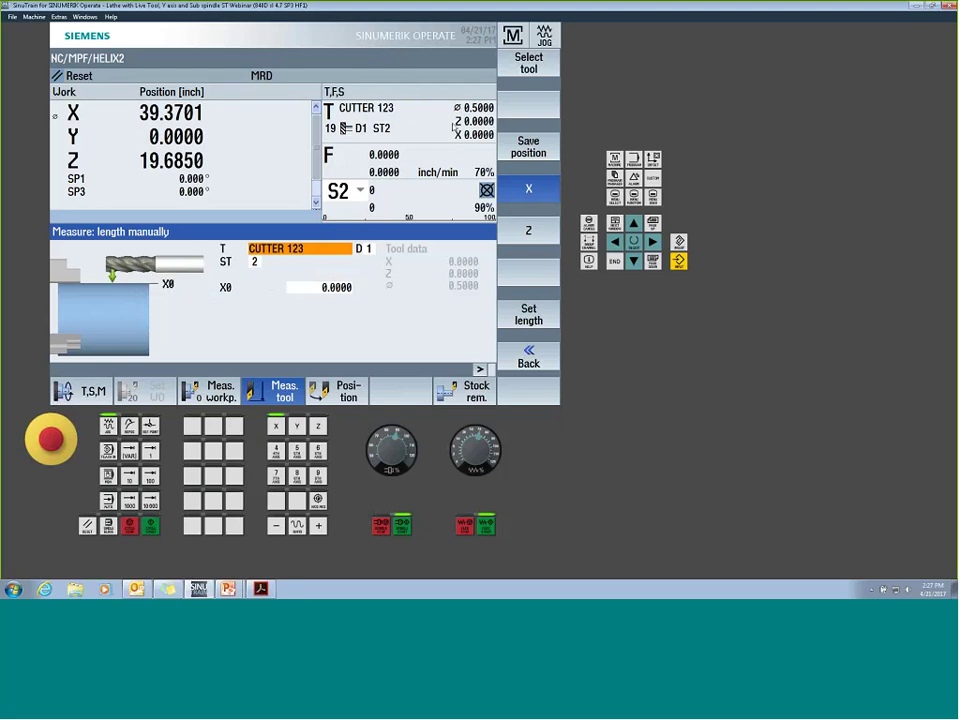
left_click(541, 231)
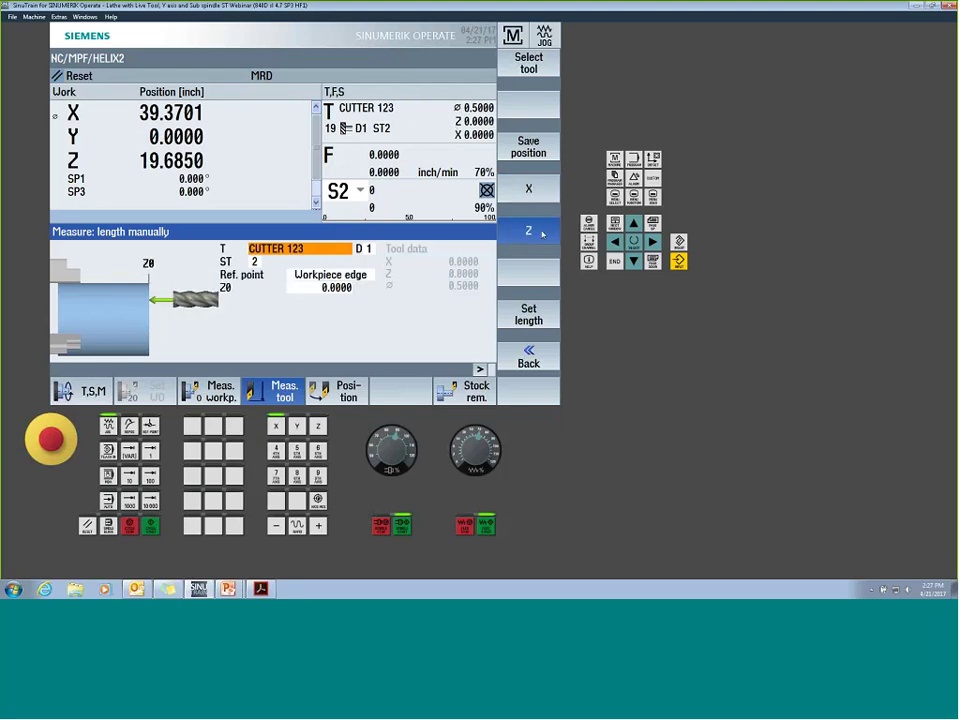
left_click(533, 189)
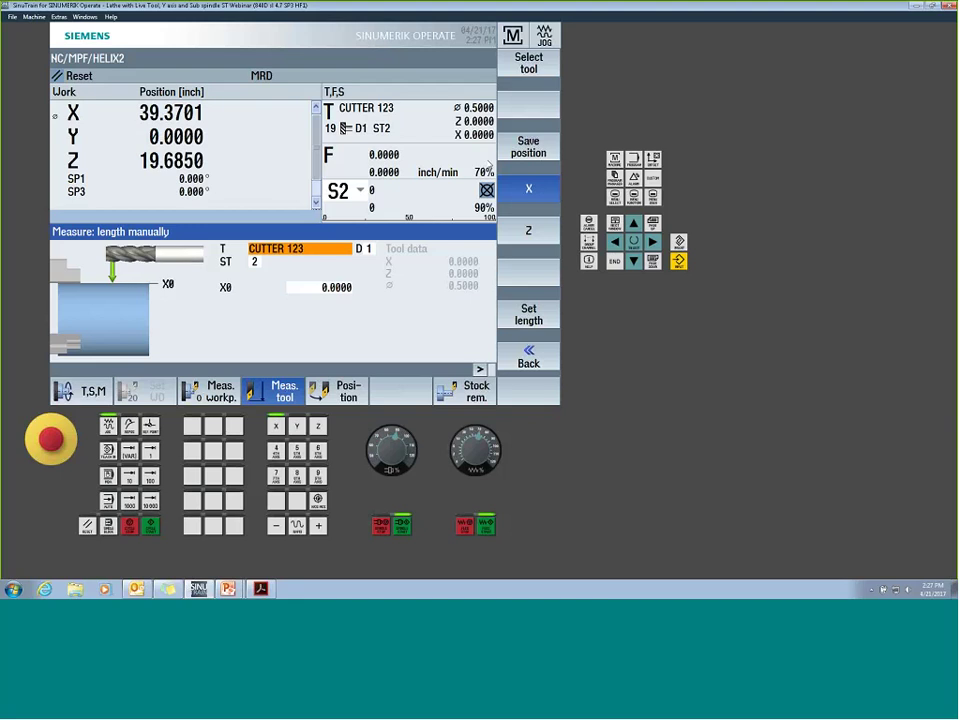
- Select CUTTER 1/2IN OD from location 7, view its X and Z length measurements, and leave manual measuring
left_click(528, 62)
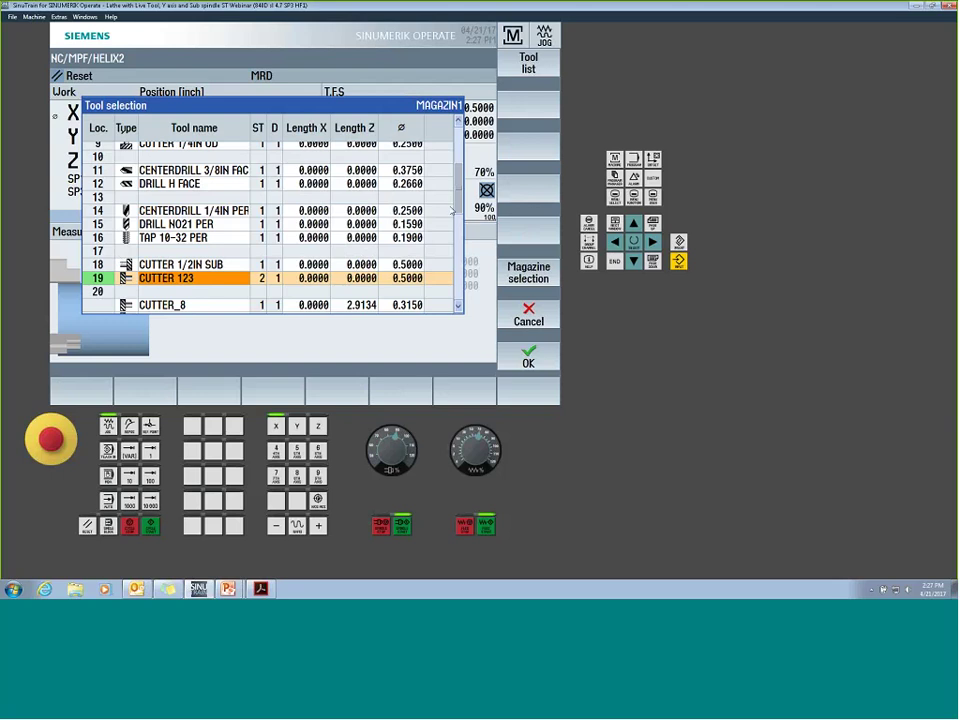
scroll(155, 205, "up", 3)
left_click(155, 205)
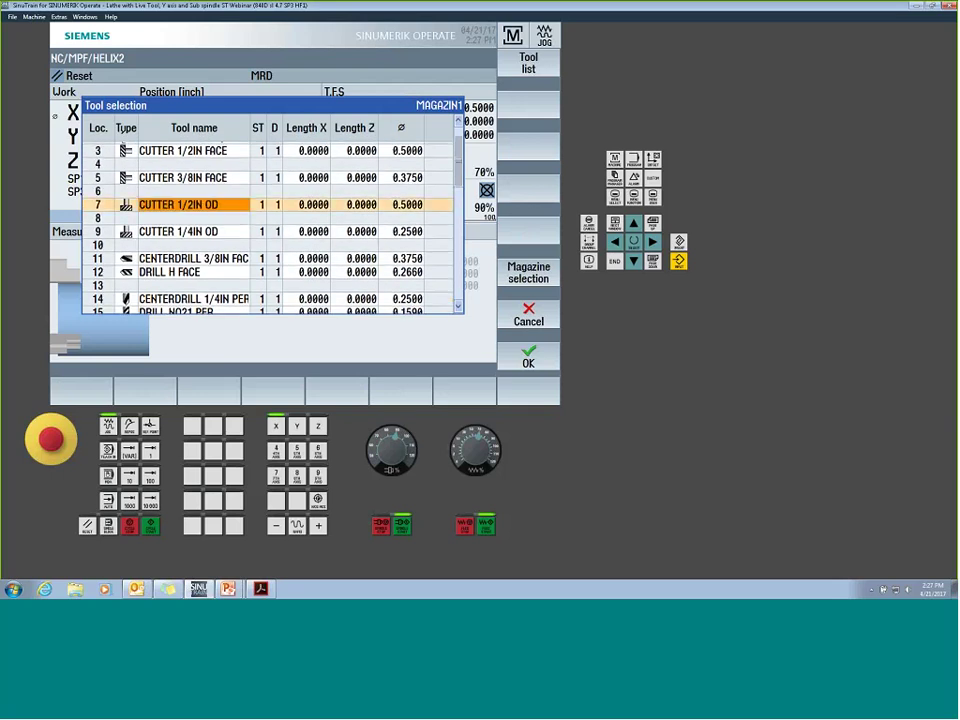
left_click(545, 360)
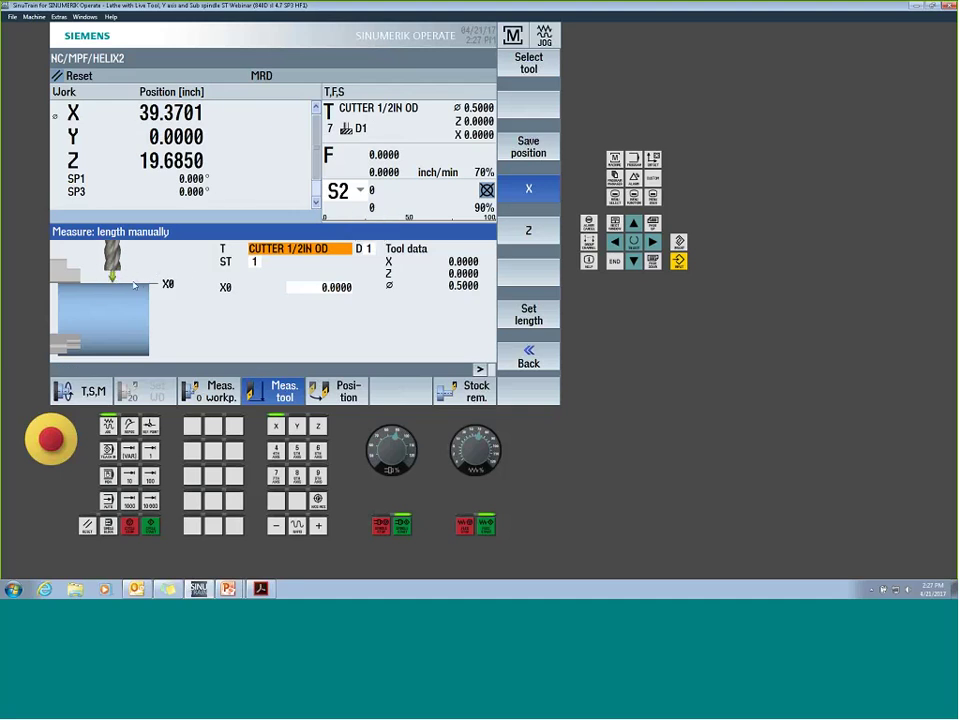
left_click(538, 236)
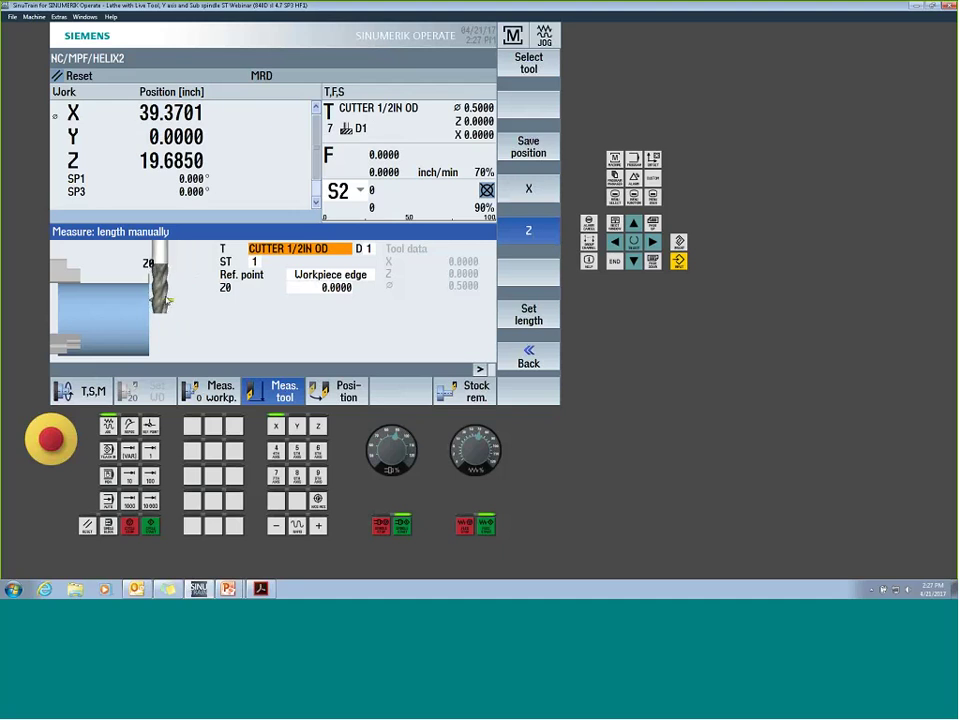
left_click(530, 358)
left_click(533, 360)
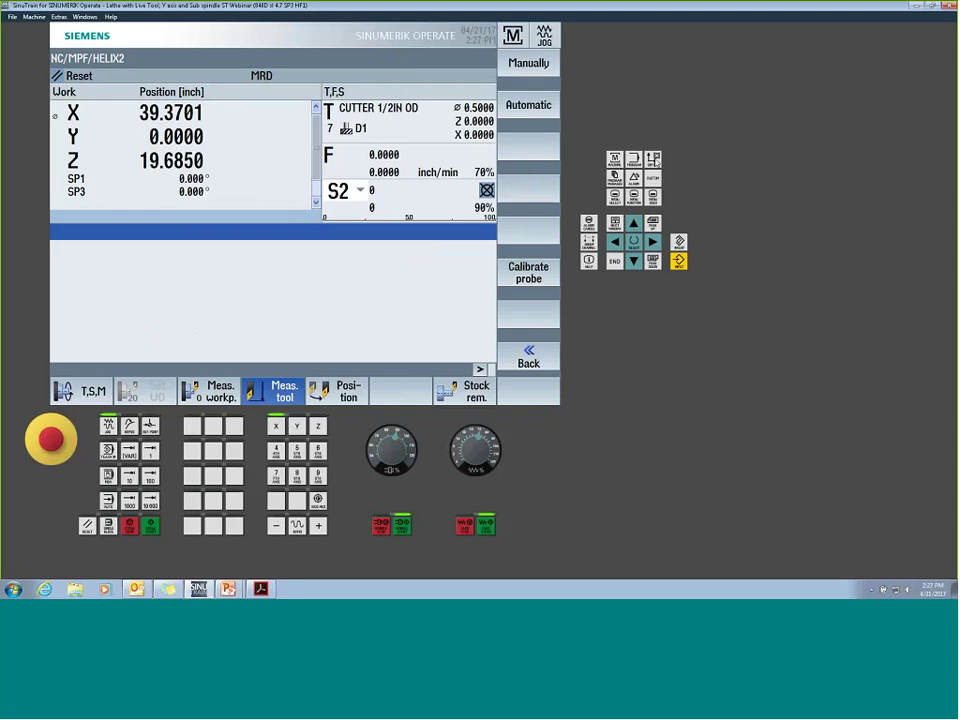
- Examine the Y and spindle columns of the G54 work offset, and return to the machine area
left_click(654, 160)
left_click(340, 391)
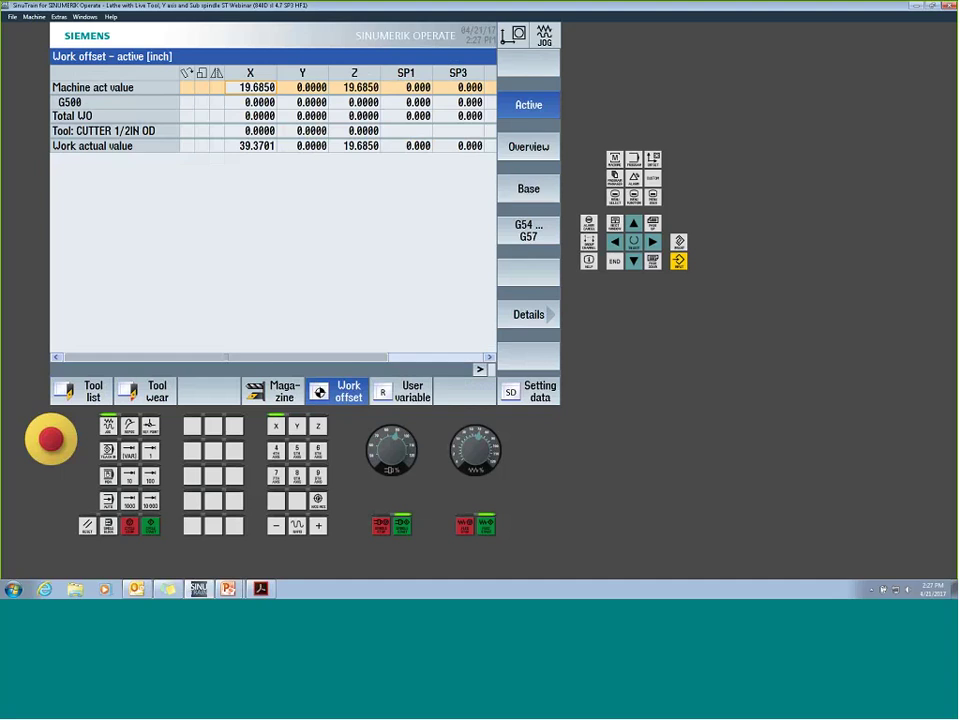
left_click(528, 230)
left_click(324, 97)
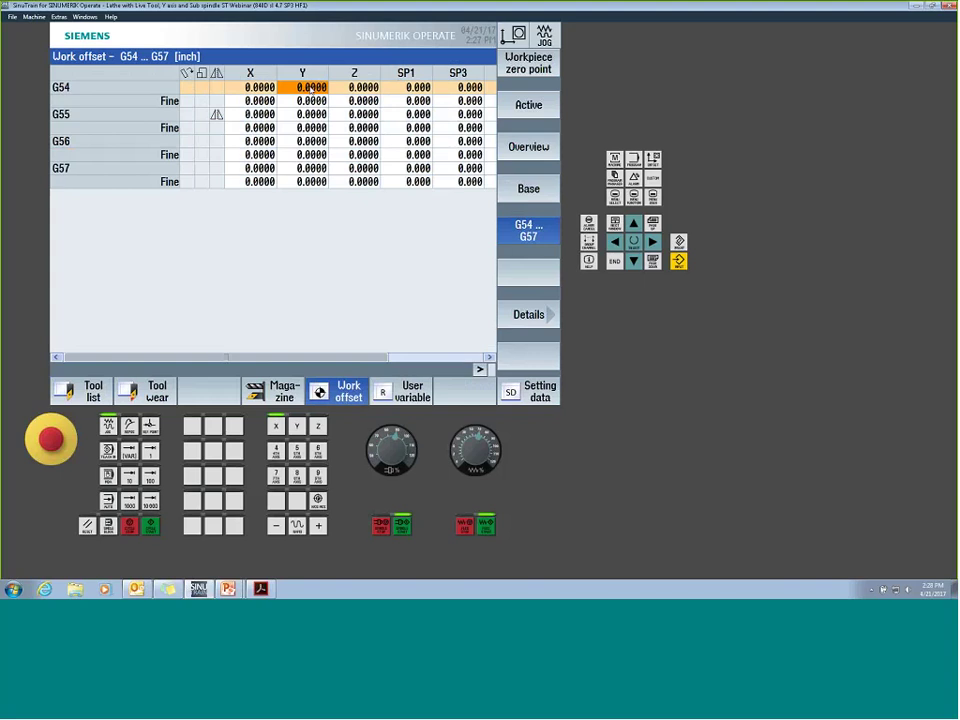
left_click(431, 92)
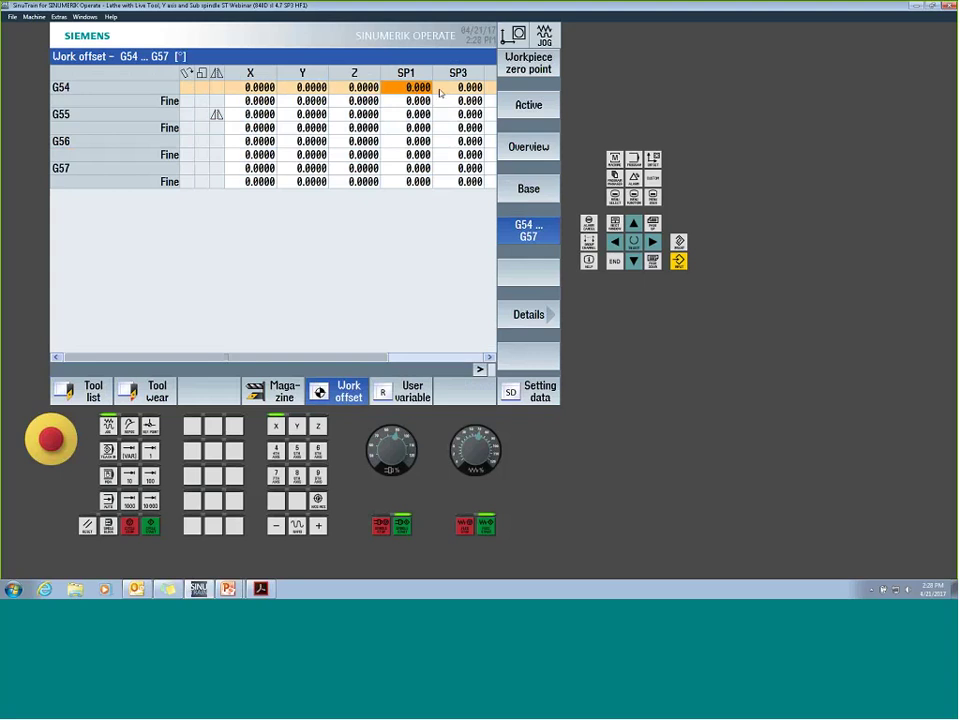
left_click(440, 92)
left_click(430, 89)
mouse_move(363, 360)
left_mouse_down()
mouse_move(491, 369)
mouse_move(367, 363)
left_mouse_up()
left_click(614, 160)
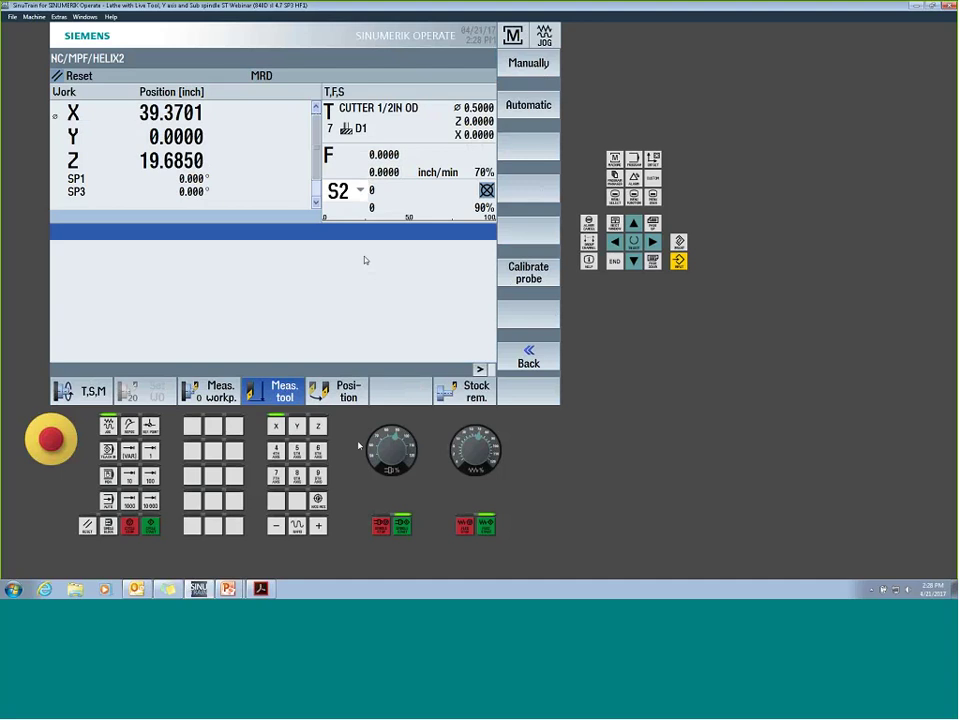
- Switch to the PowerPoint slide show and advance to the Sample Part 1 drawing on sheet 1 of 2
mouse_move(245, 593)
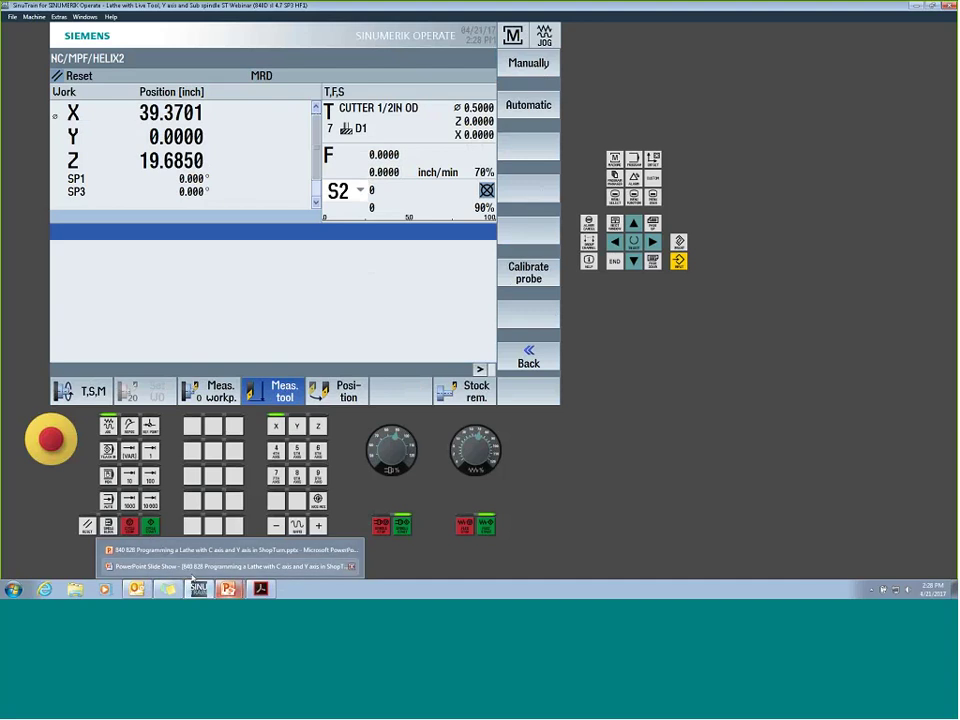
left_click(195, 567)
left_click(372, 427)
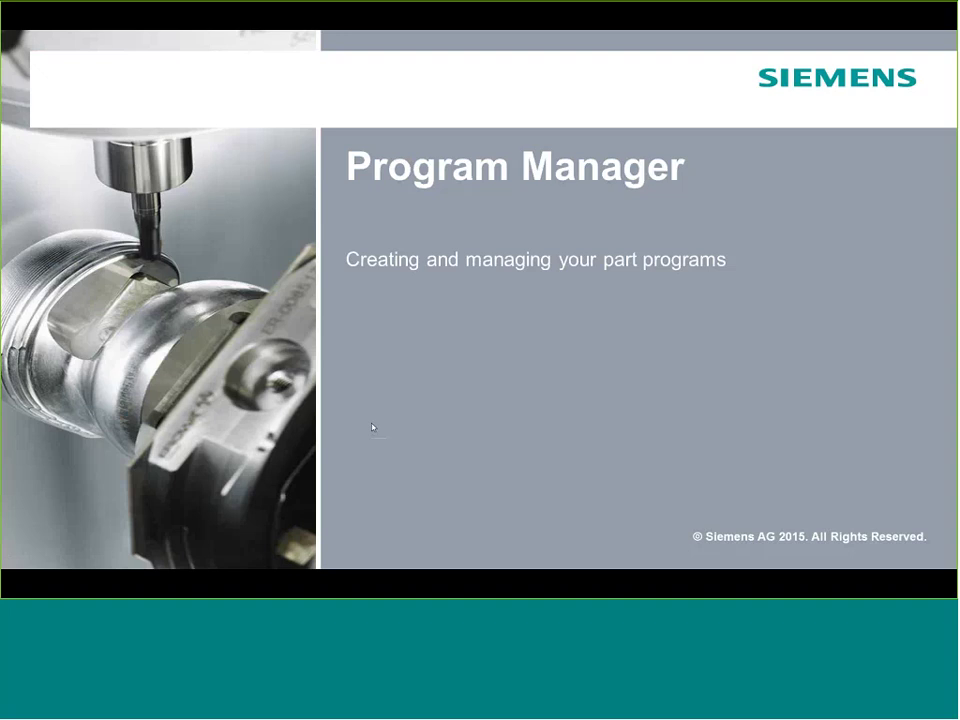
left_click(372, 427)
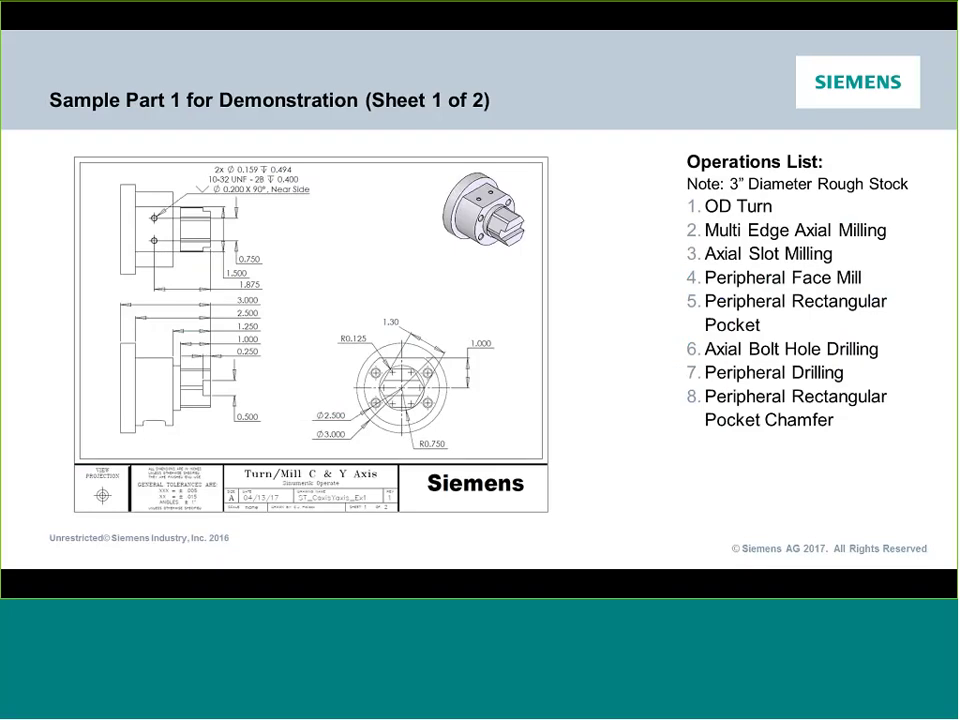
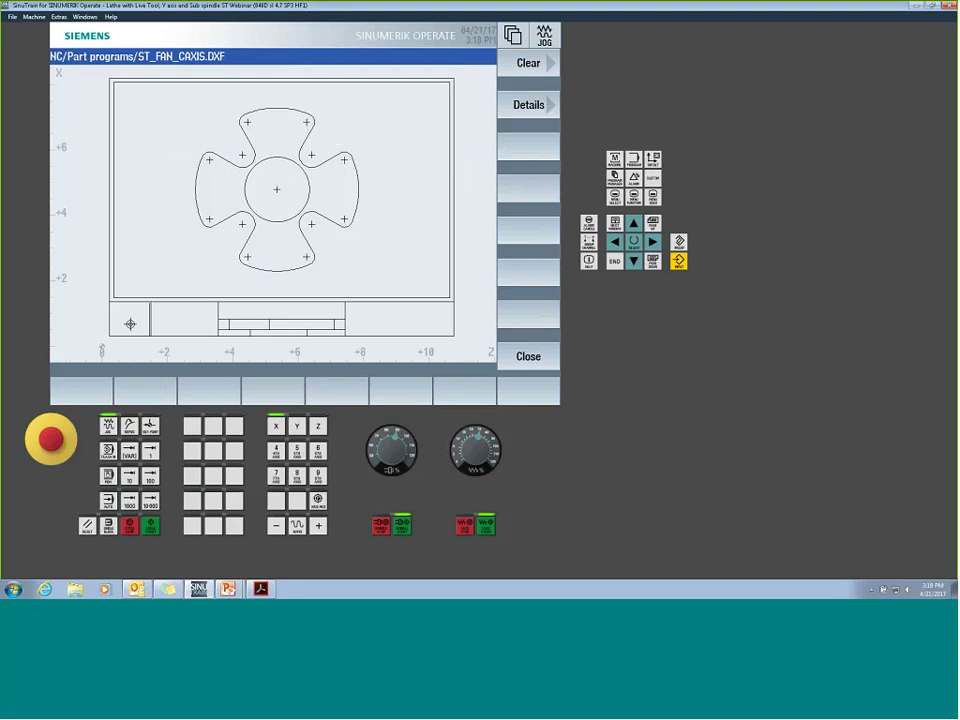
- Close the ST_FAN_CAXIS DXF drawing and open the ST_FAN_CAXIS MPF part program
left_click(530, 356)
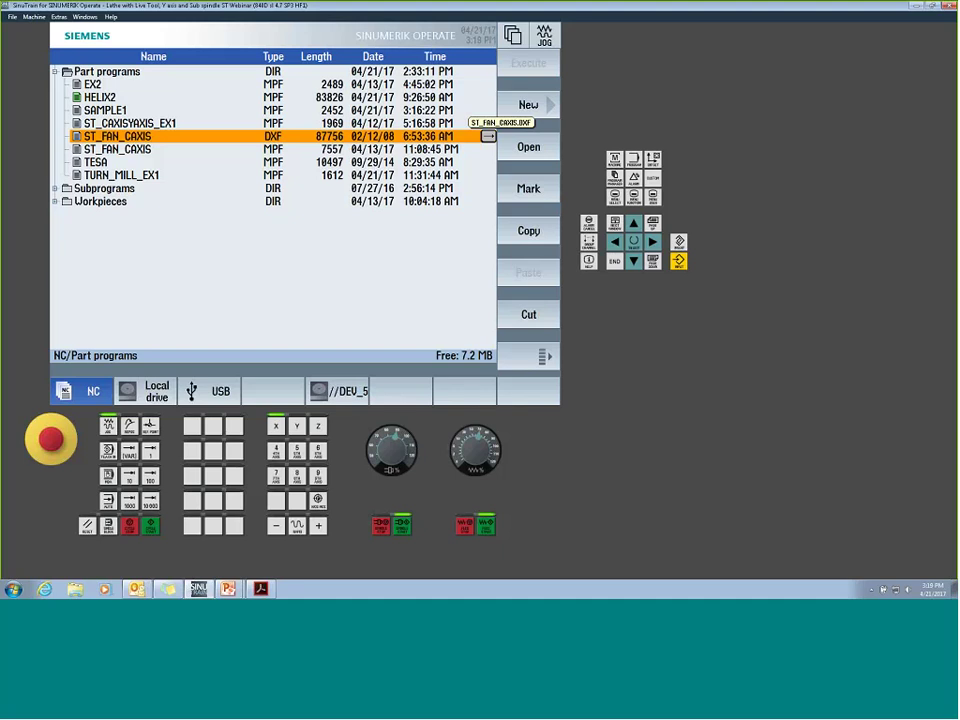
left_click(273, 151)
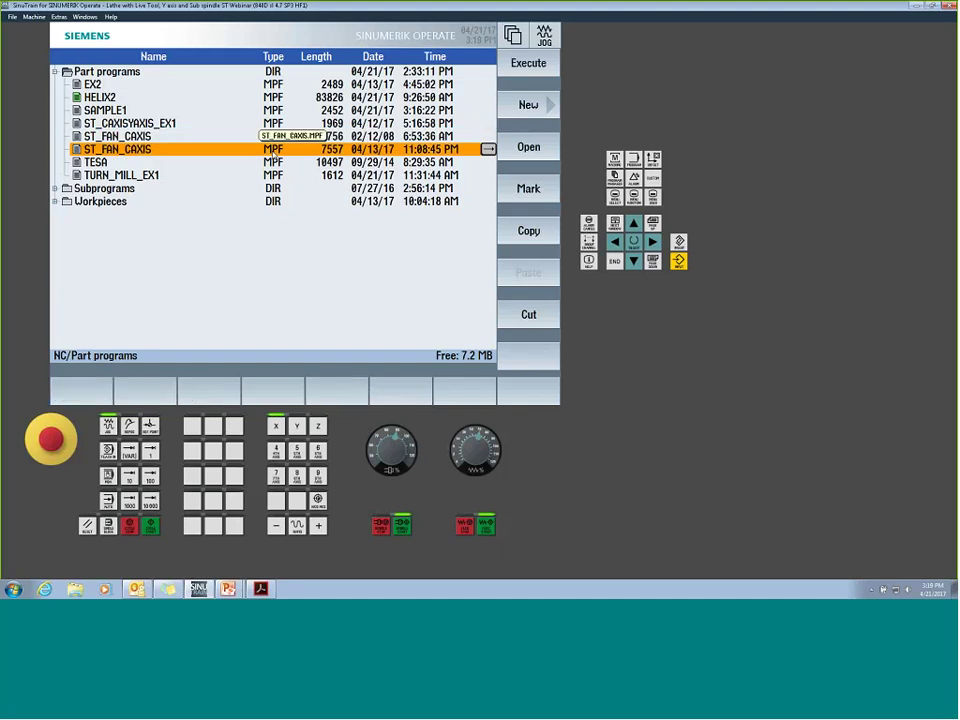
double_click(273, 151)
- Review the program header of ST_FAN_CAXIS, checking the blank diameter XA and the Z2W value
key("Down")
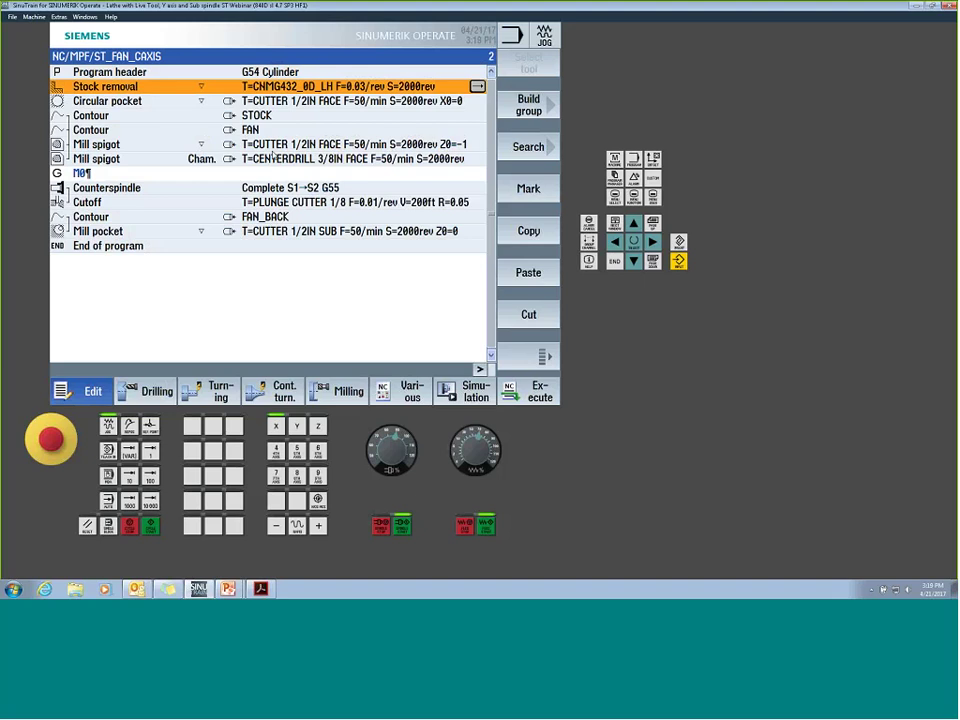
key("Up")
key("Right")
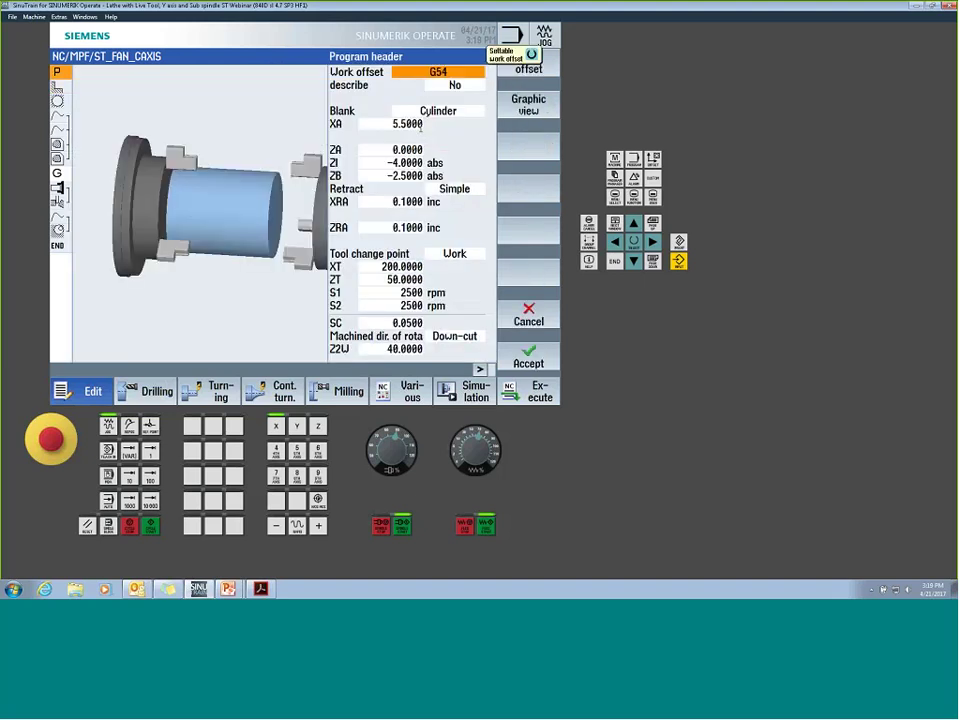
key("Down")
key("Down")
key("Down")
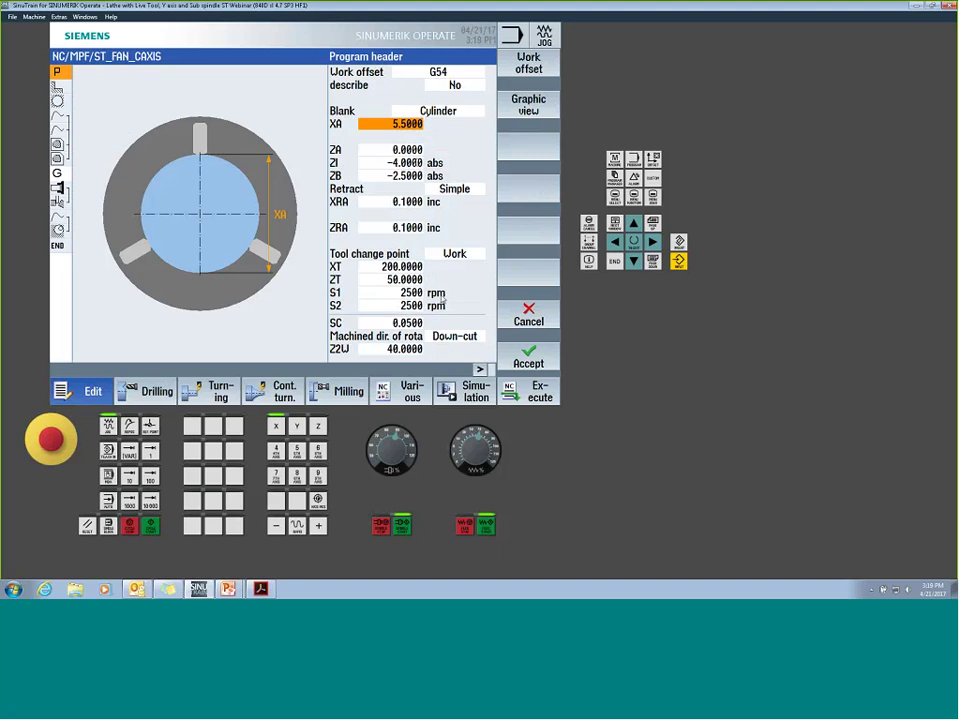
left_click(390, 349)
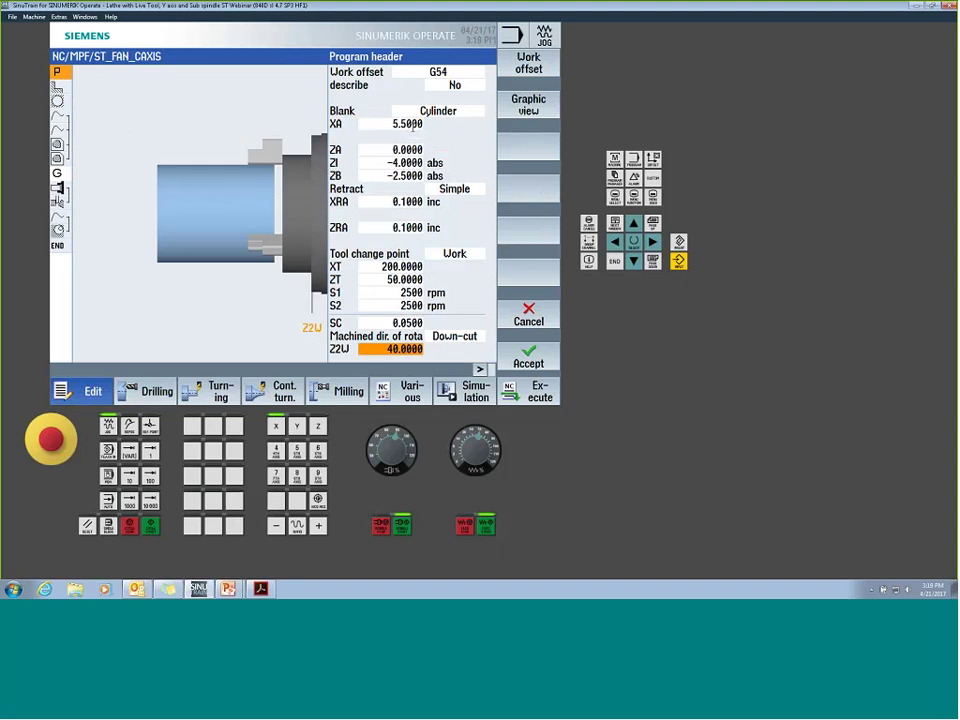
left_click(405, 124)
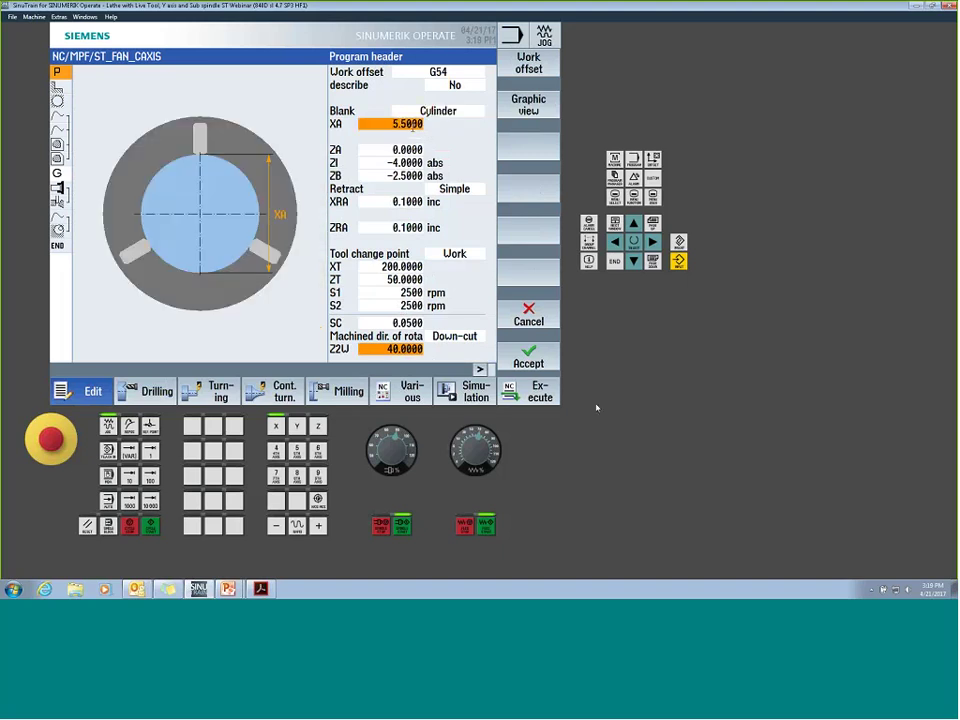
key("shift+F8")
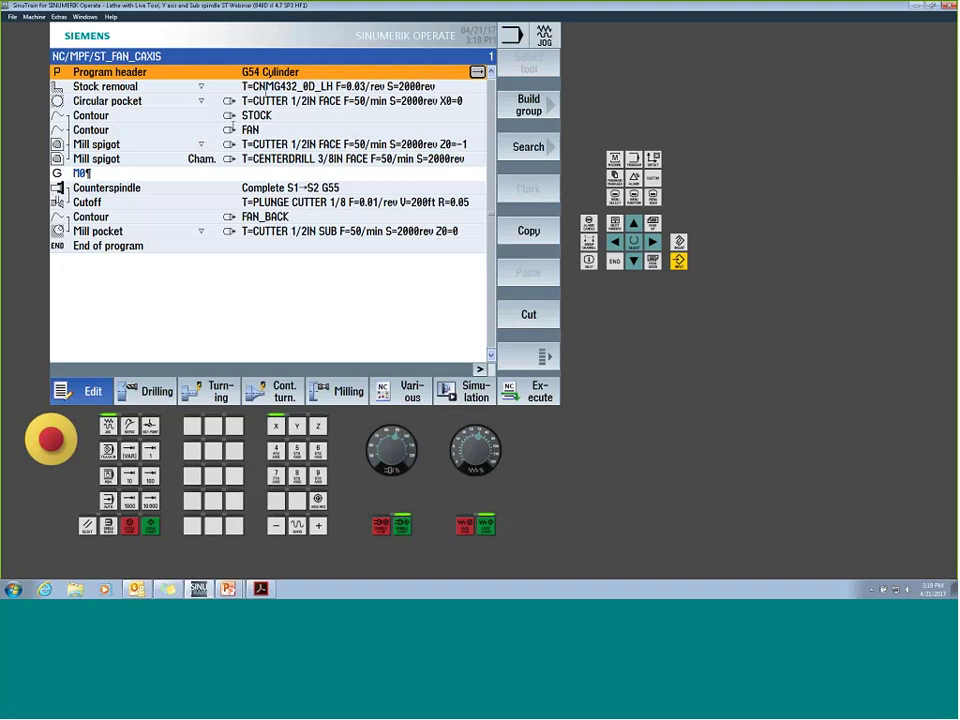
- Review the parameters of the stock removal operation and return to the ST_FAN_CAXIS operation list
key("Down")
key("Right")
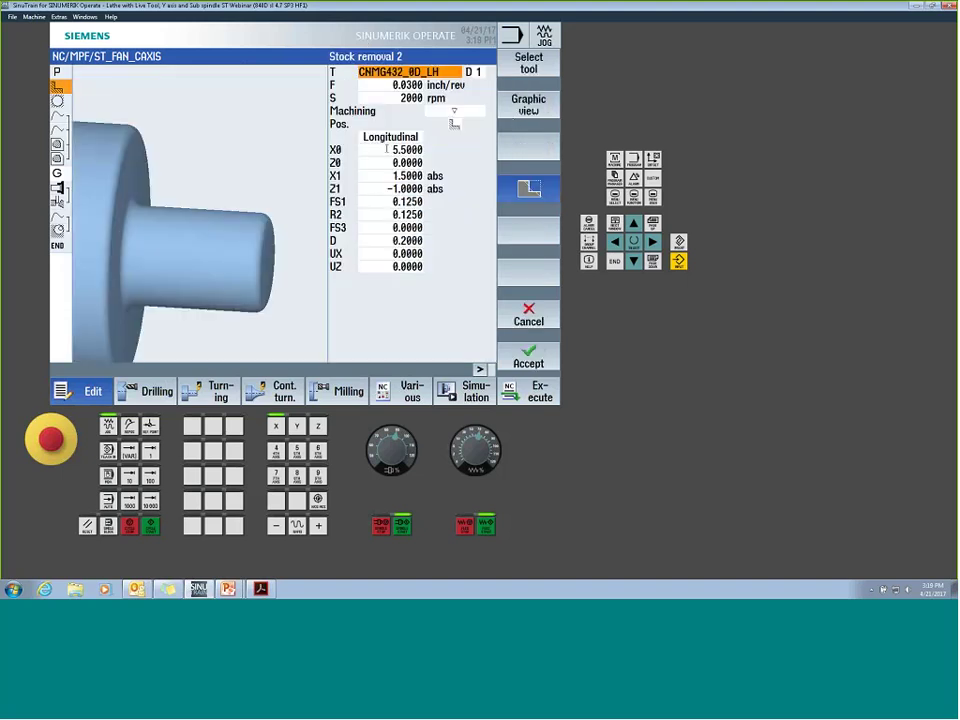
left_click(539, 359)
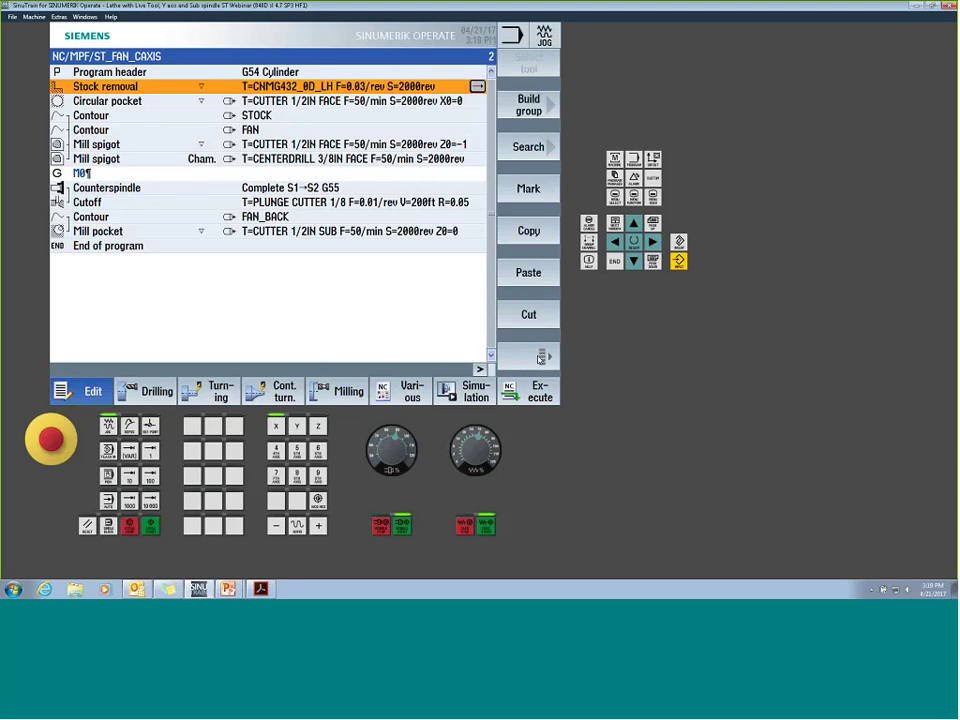
- Insert an m30 line after the stock removal operation and simulate the program up to that point
key("Return")
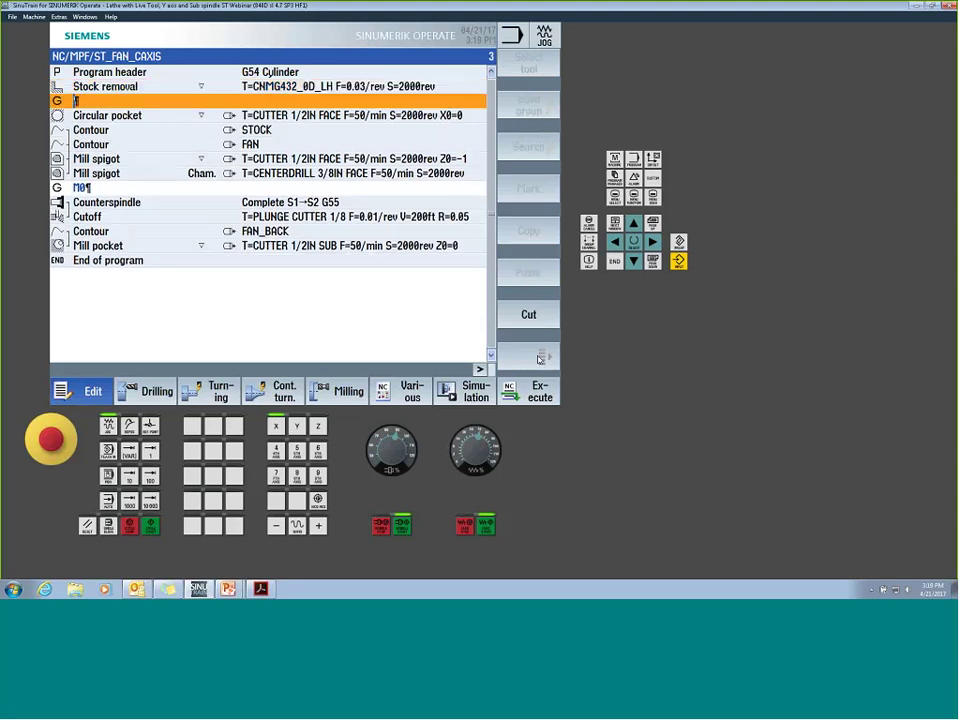
type("m30")
key("Return")
key("Up")
key("Up")
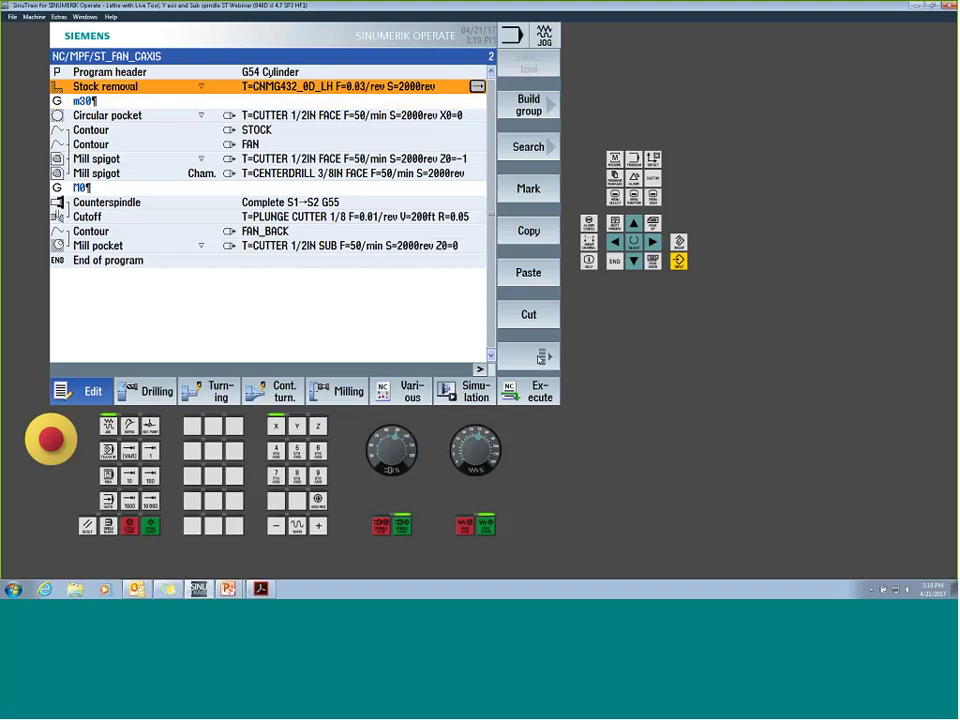
left_click(466, 398)
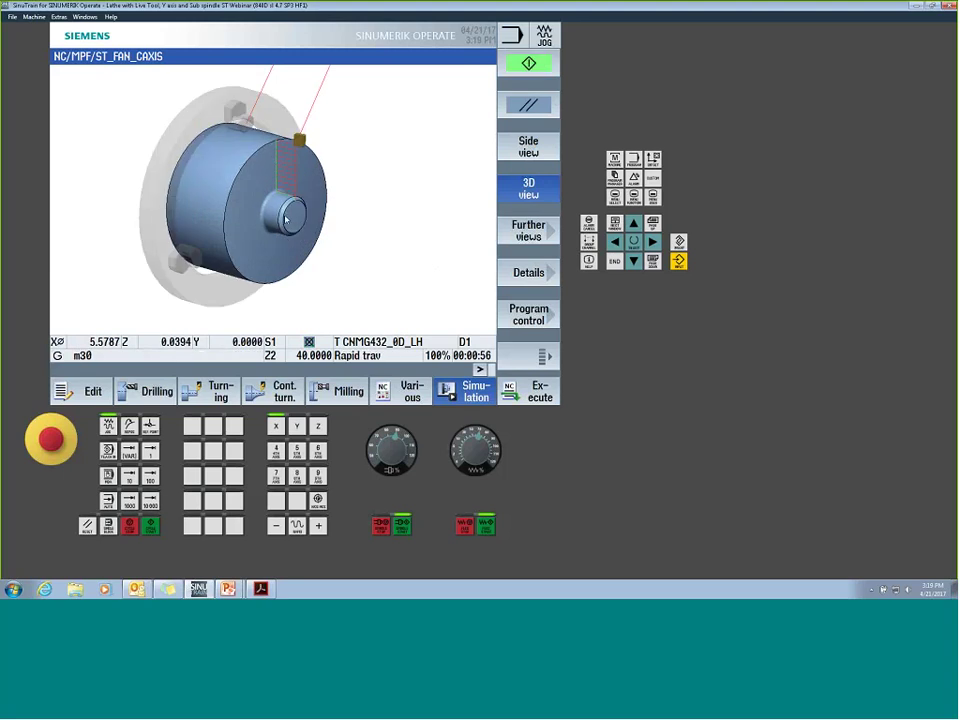
left_click(93, 391)
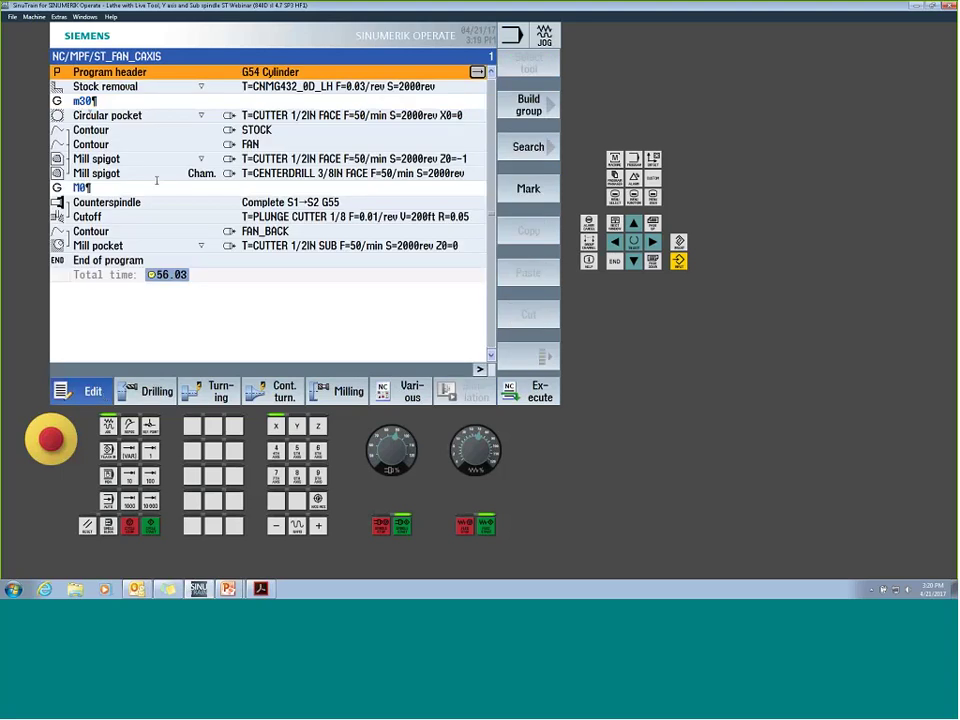
- Delete the m30 line between the stock removal and circular pocket operations
key("Down")
key("Down")
key("BackSpace")
key("BackSpace")
key("BackSpace")
key("BackSpace")
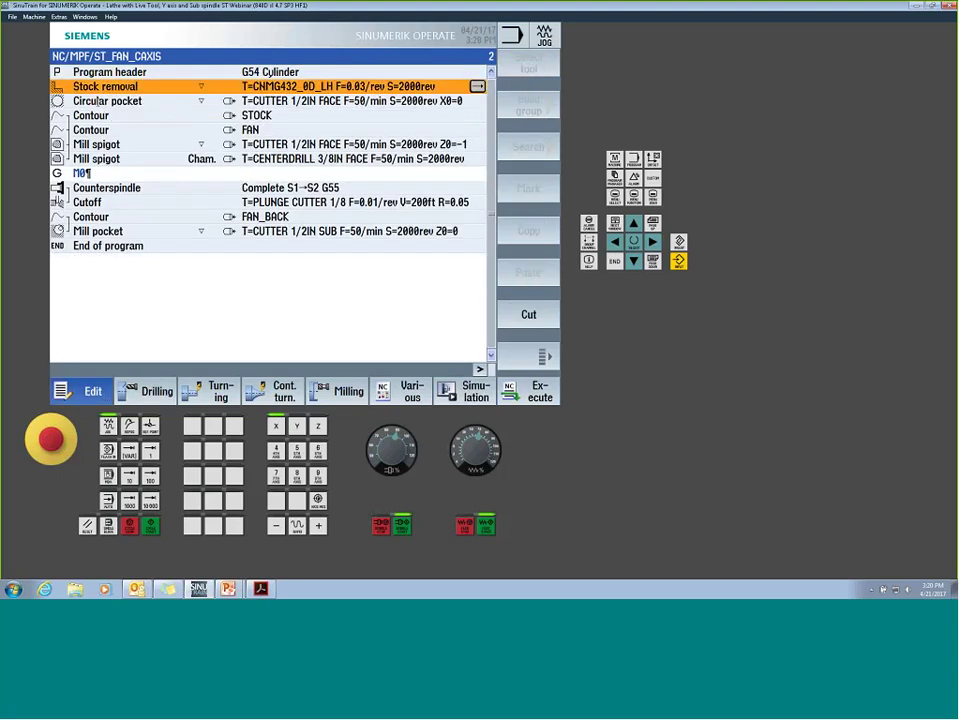
- Review the circular pocket parameters, checking the machining plane and machining type, and return to the operation list
left_click(99, 101)
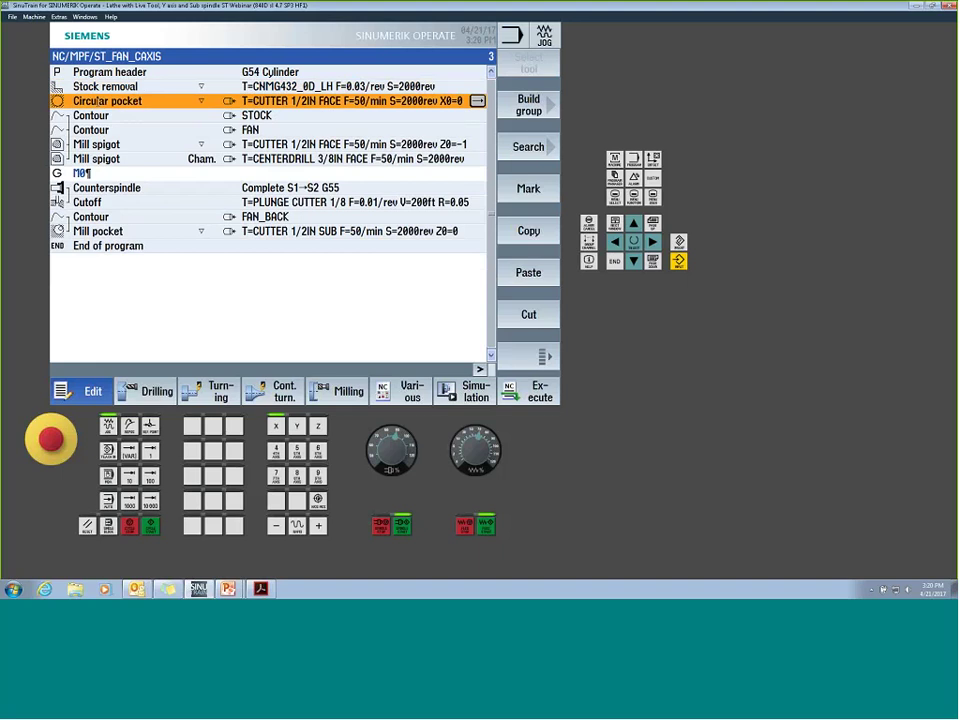
left_click(98, 101)
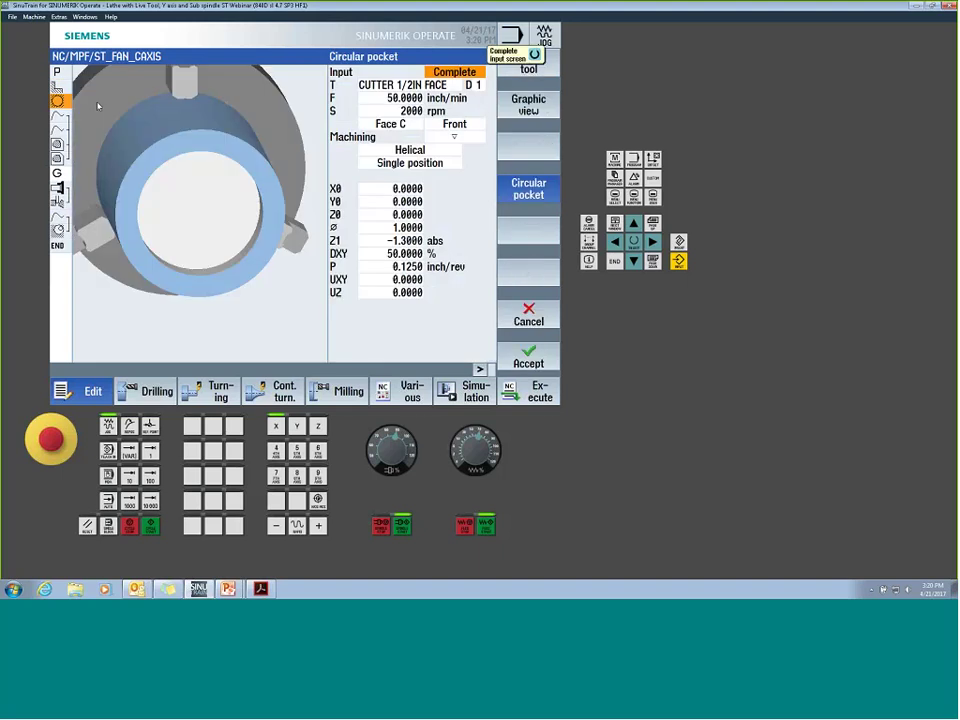
left_click(403, 124)
left_click(448, 138)
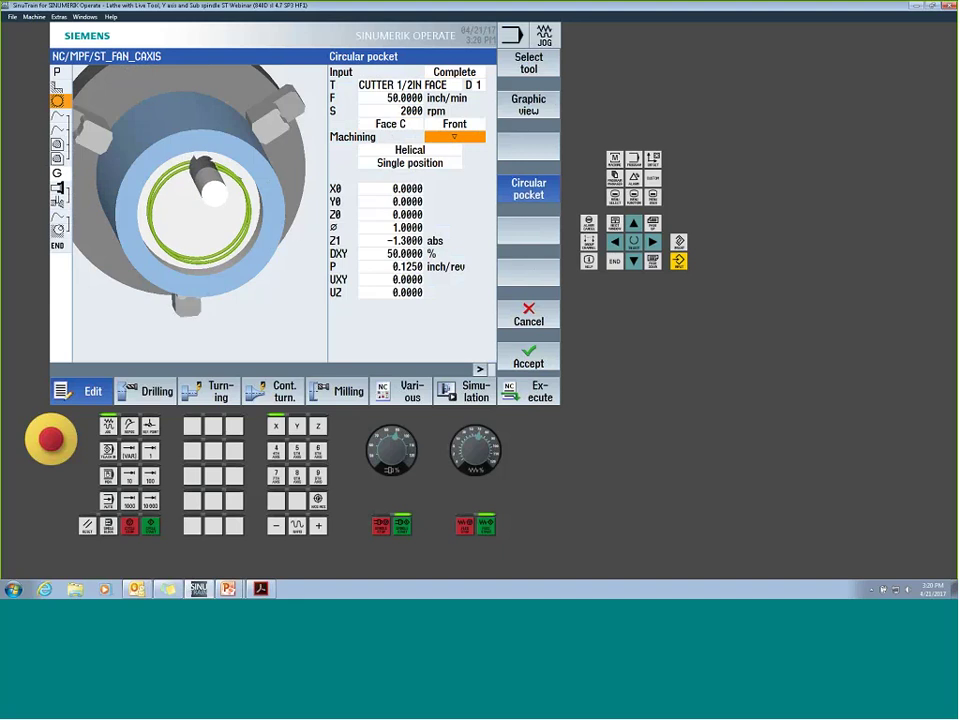
left_click(541, 358)
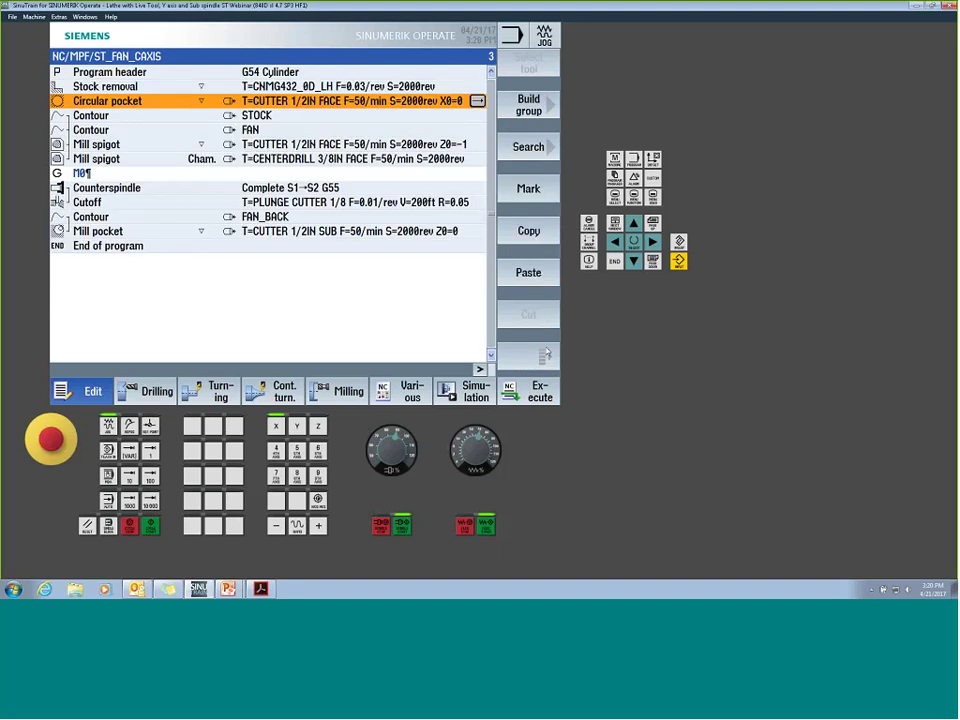
- Insert an m30 line after the circular pocket operation and simulate the program through the pocket
key("Return")
type("m30")
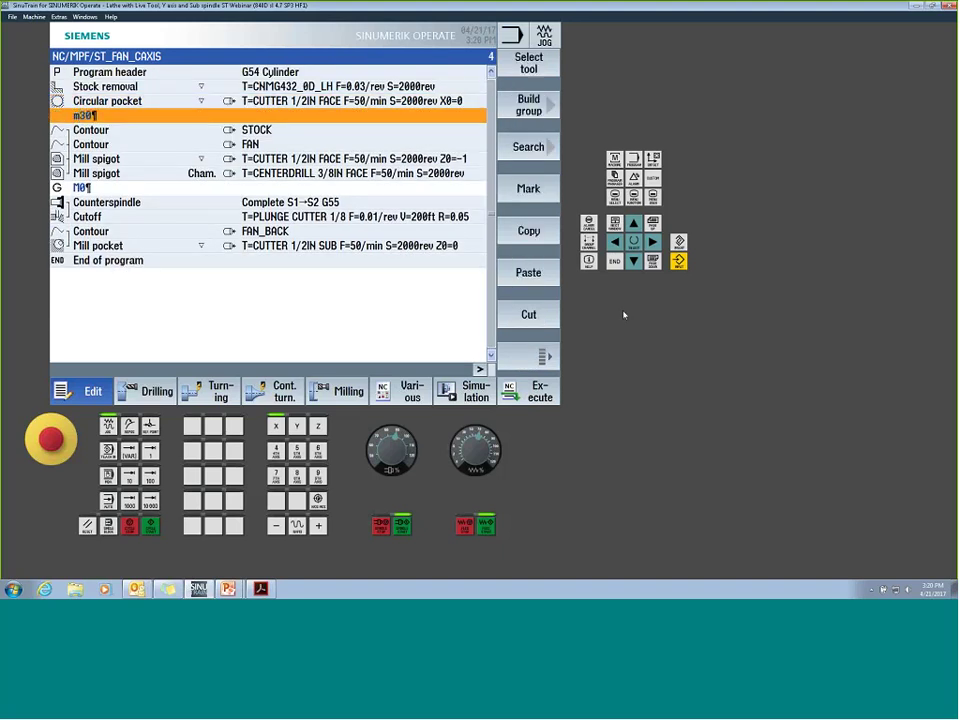
key("Up")
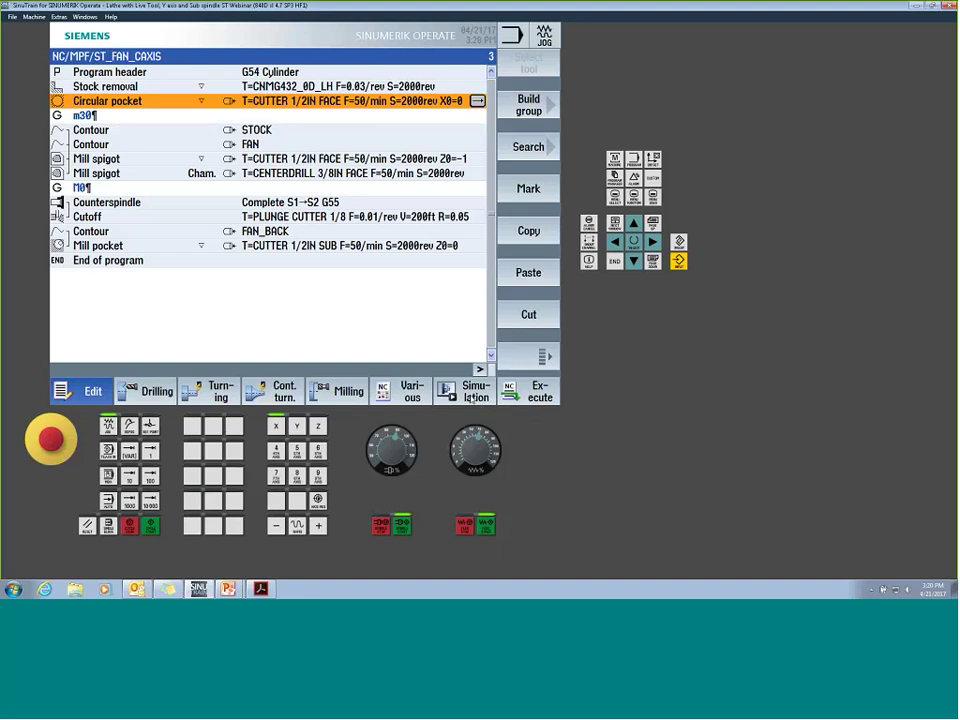
left_click(470, 394)
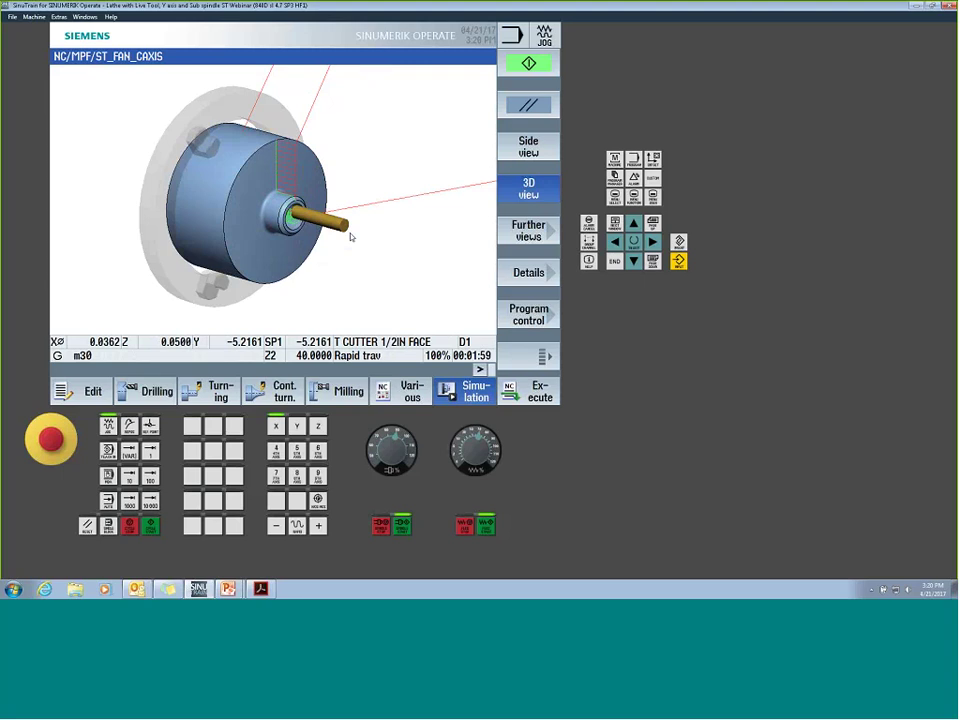
left_click(80, 391)
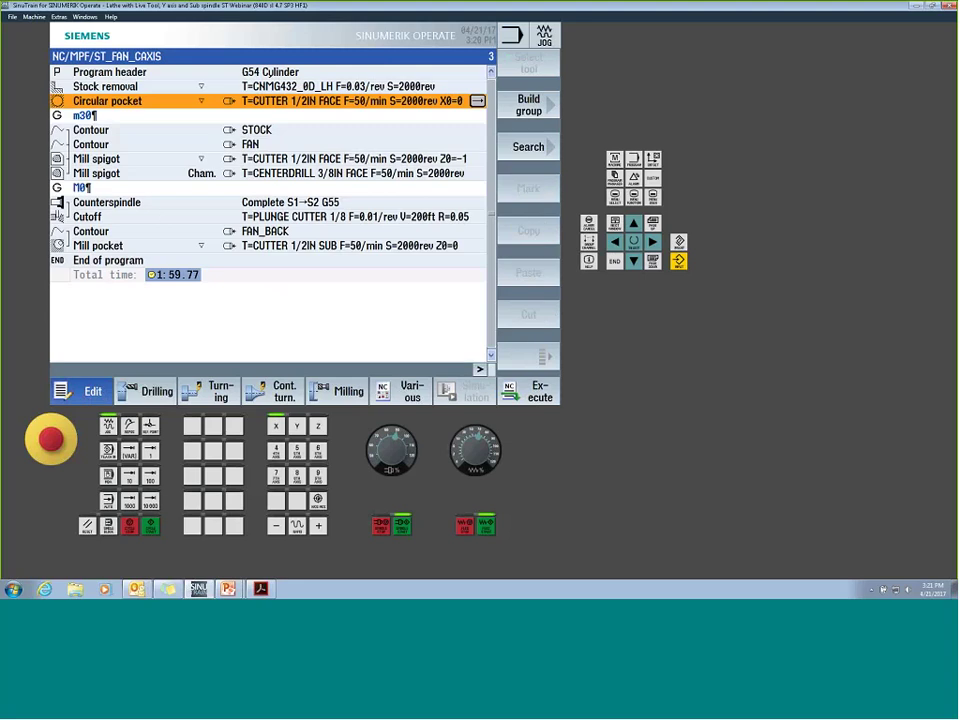
- Delete the m30 line between the circular pocket and the STOCK contour
key("Down")
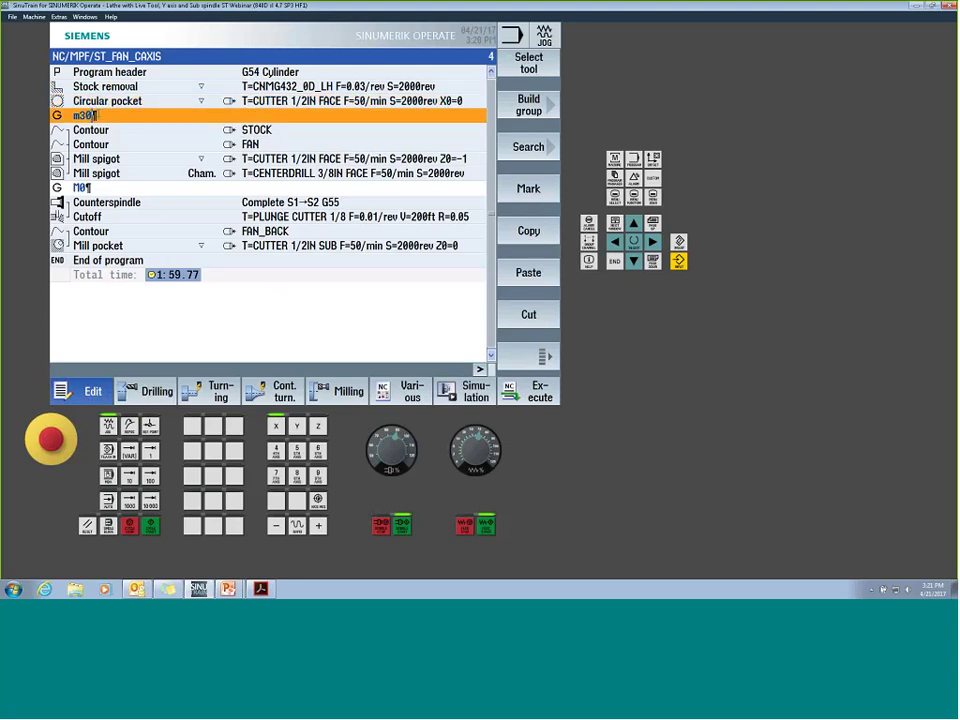
key("BackSpace")
key("BackSpace")
key("BackSpace")
key("BackSpace")
- Examine the input screens of the path milling, mill pocket and mill spigot contour cycles without adding any of them
left_click(338, 398)
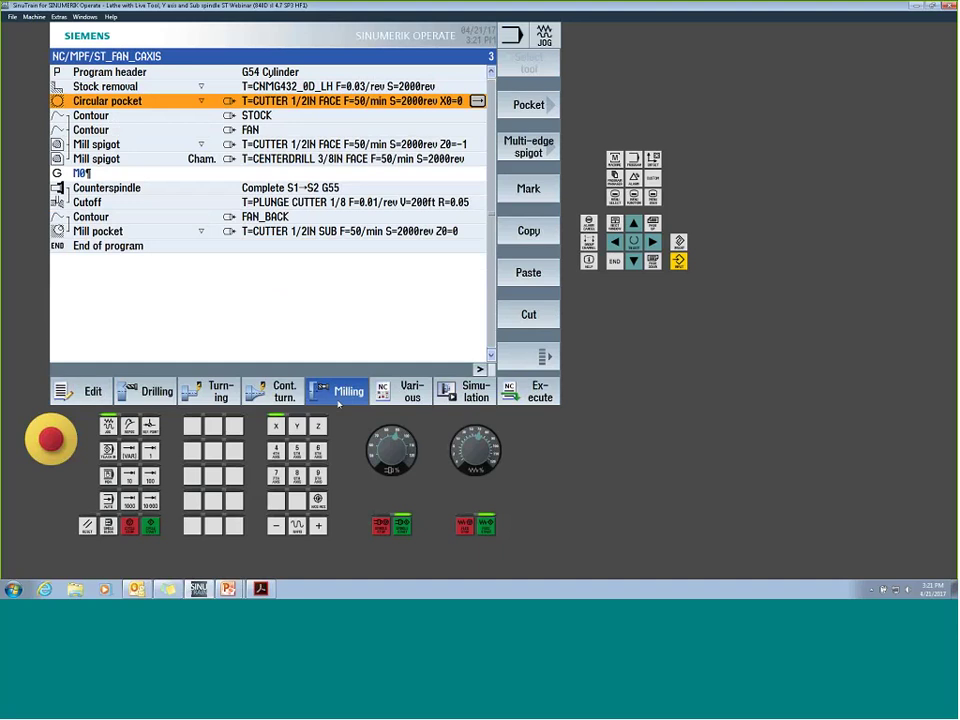
left_click(528, 356)
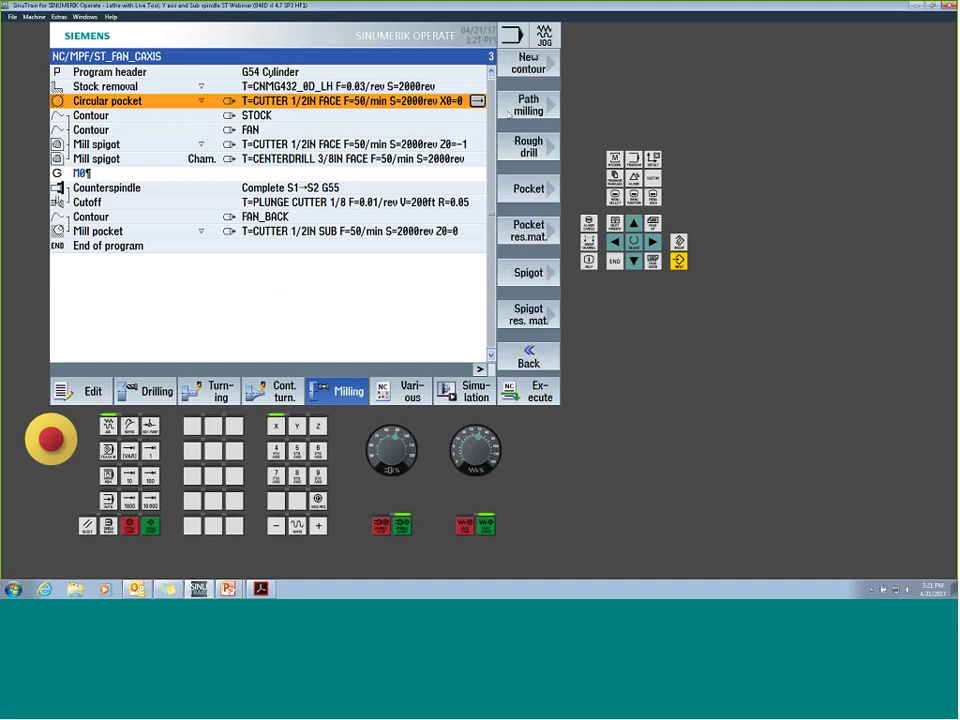
left_click(535, 108)
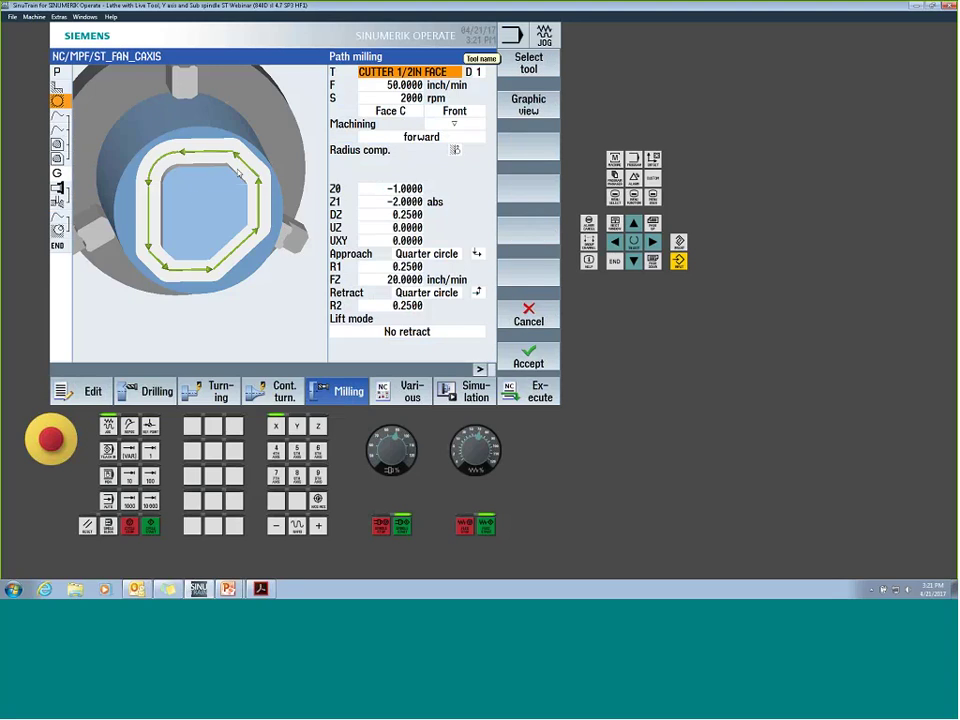
left_click(535, 320)
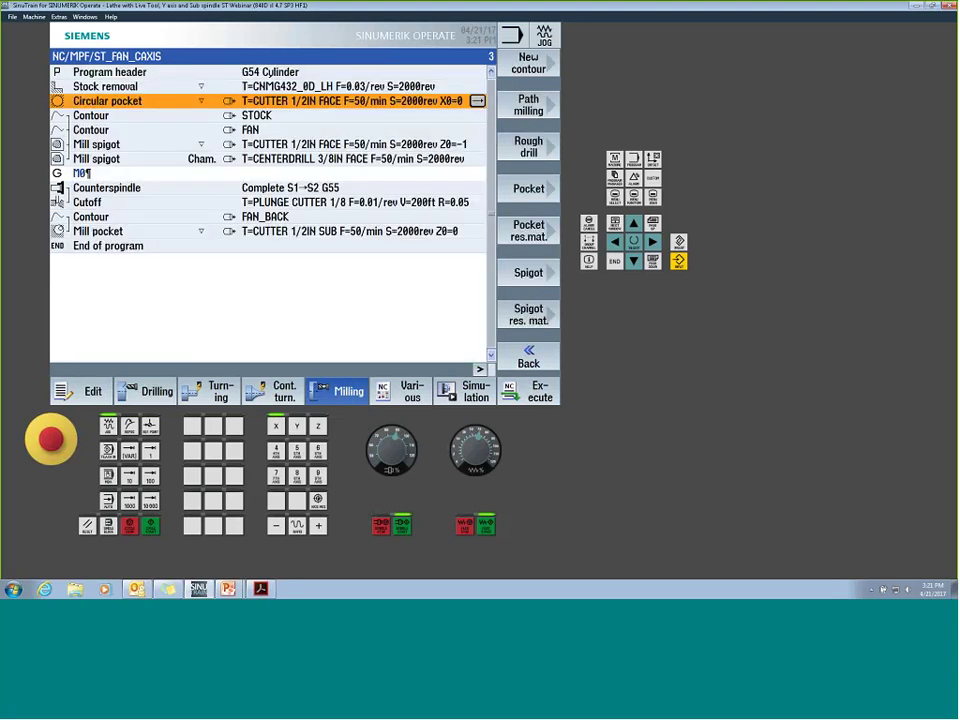
left_click(529, 188)
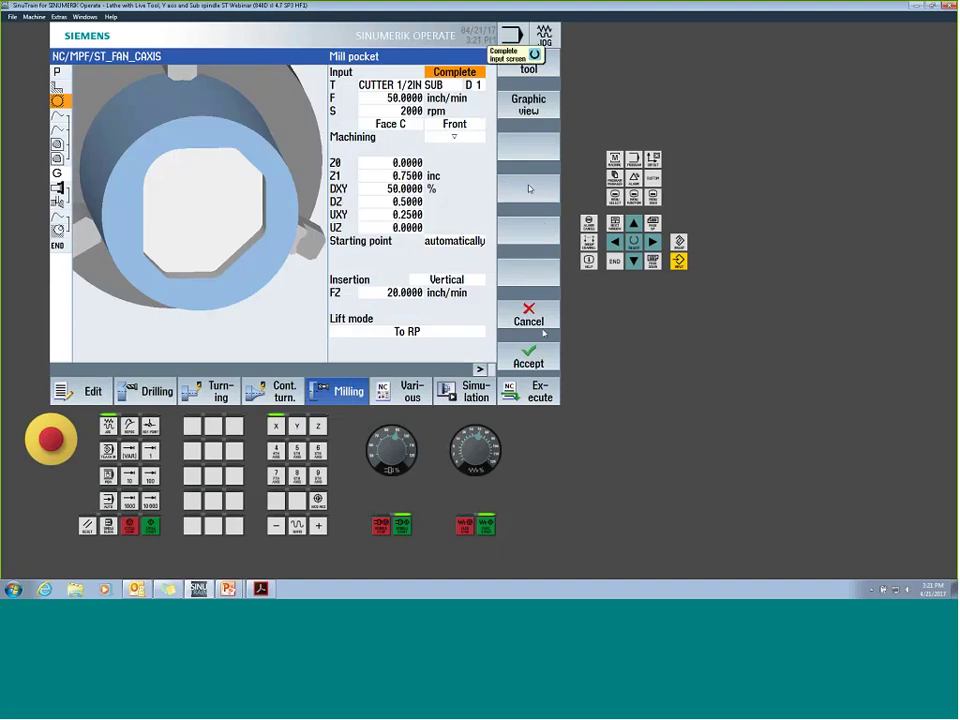
left_click(529, 320)
left_click(541, 274)
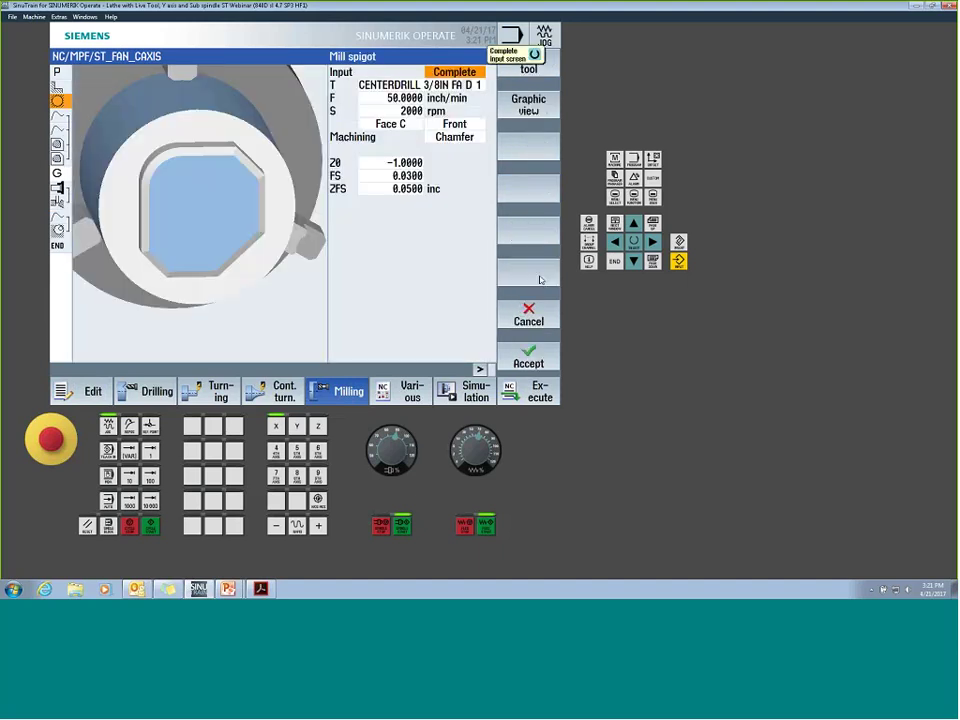
left_click(533, 320)
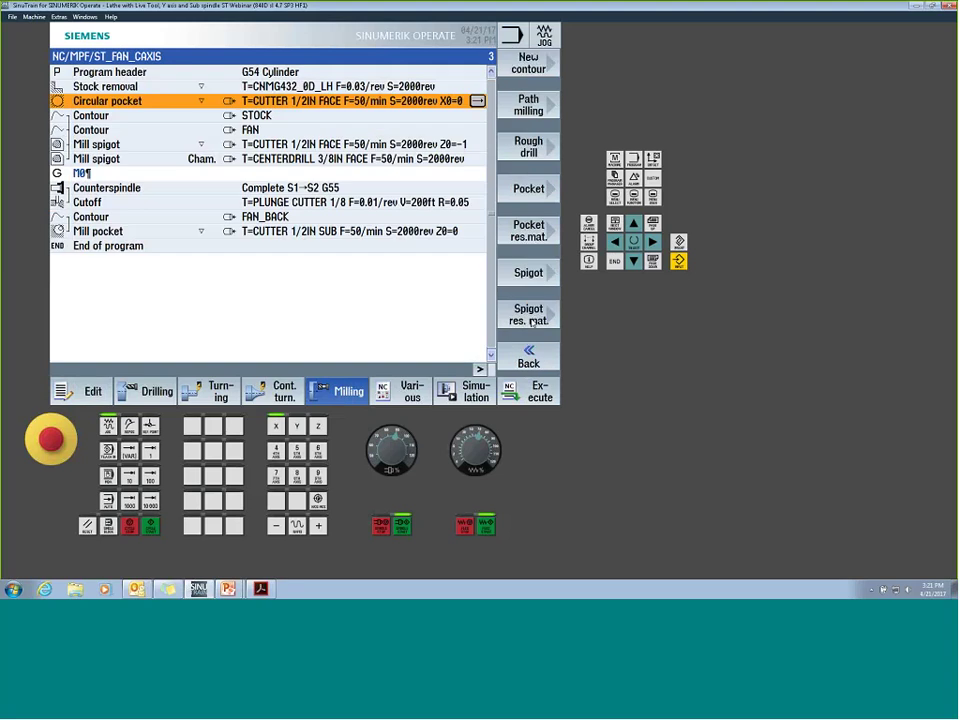
- Review the geometry of the STOCK and FAN contours and return to the operation list
left_click(110, 117)
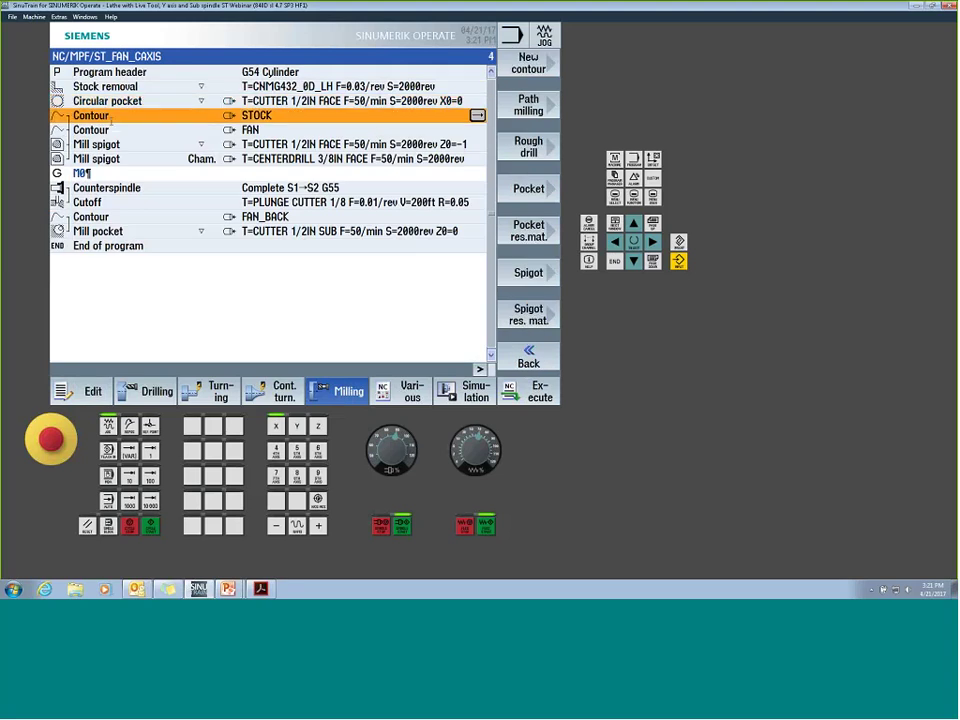
left_click(111, 118)
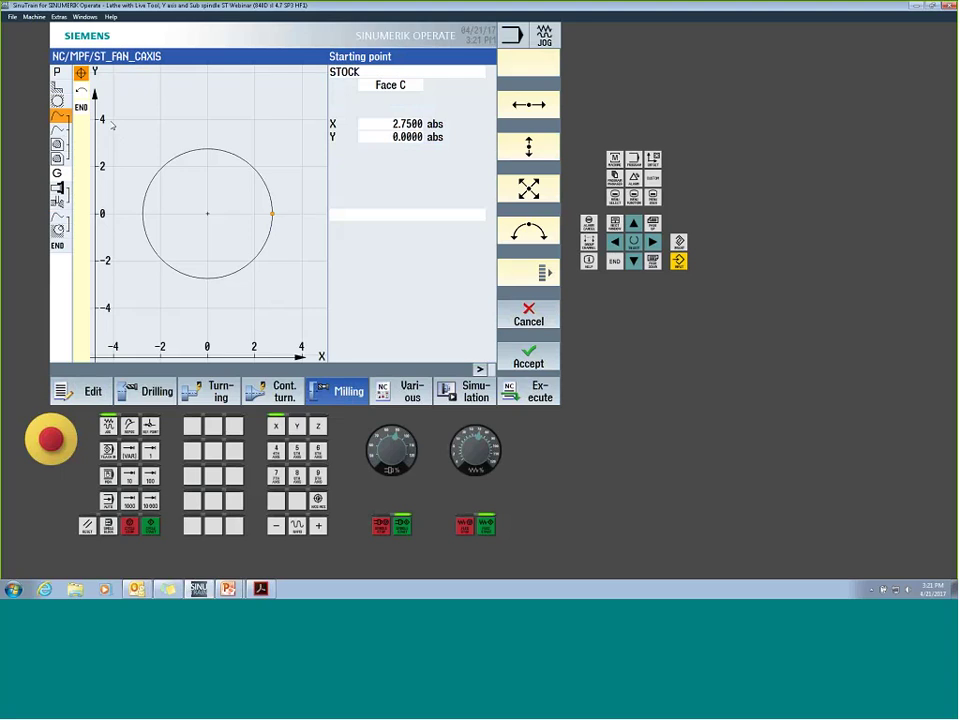
left_click(528, 316)
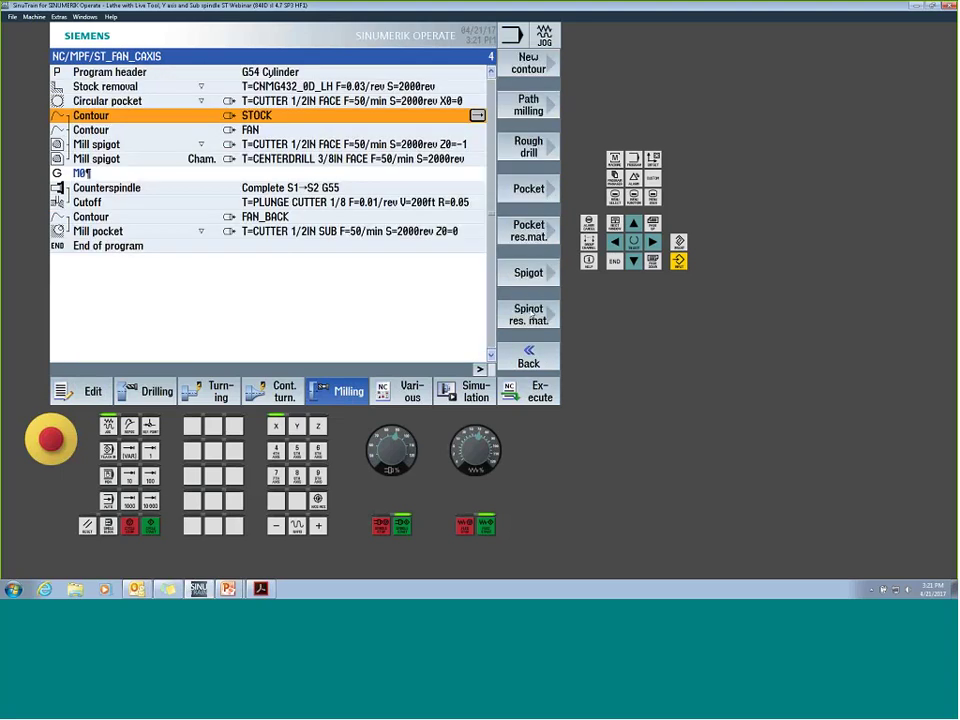
key("Down")
key("Right")
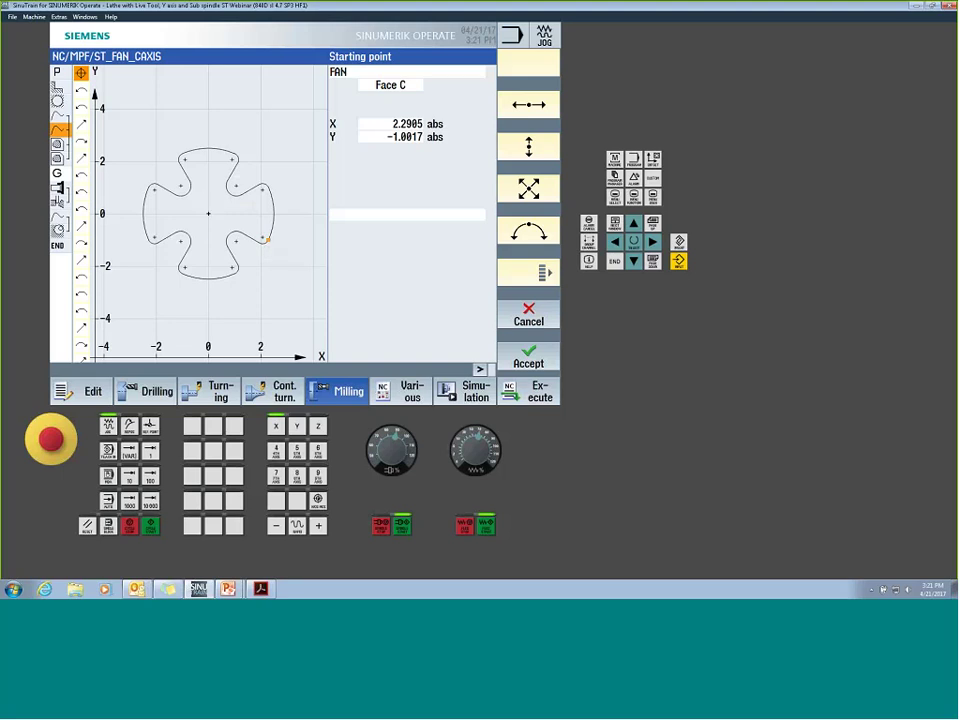
key("Escape")
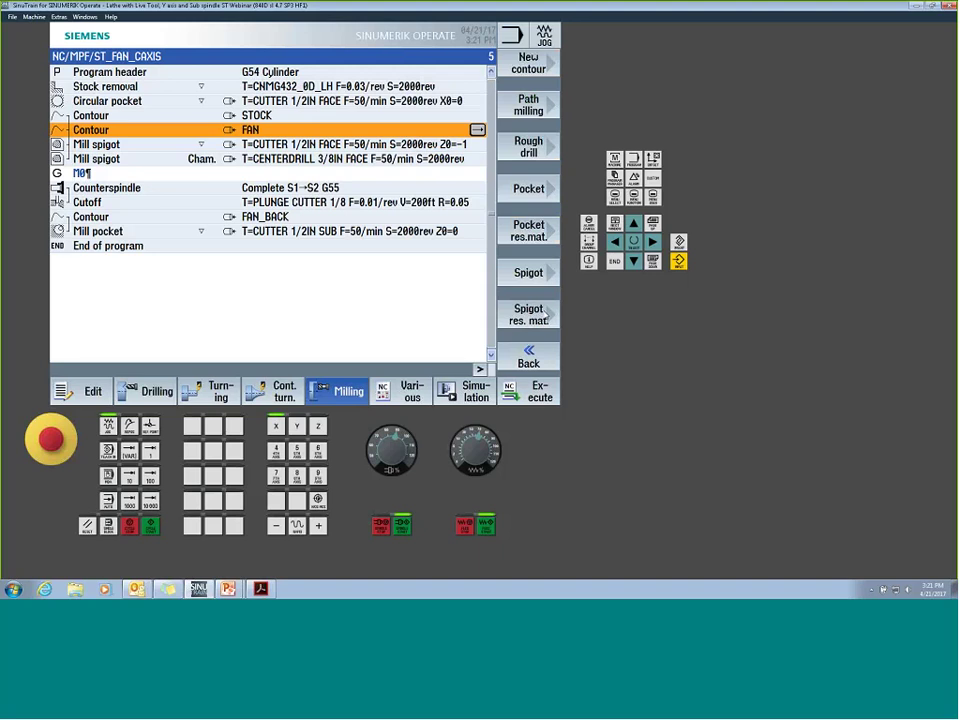
- Review the roughing mill spigot operation and its available machining planes, keeping Face C selected
double_click(420, 143)
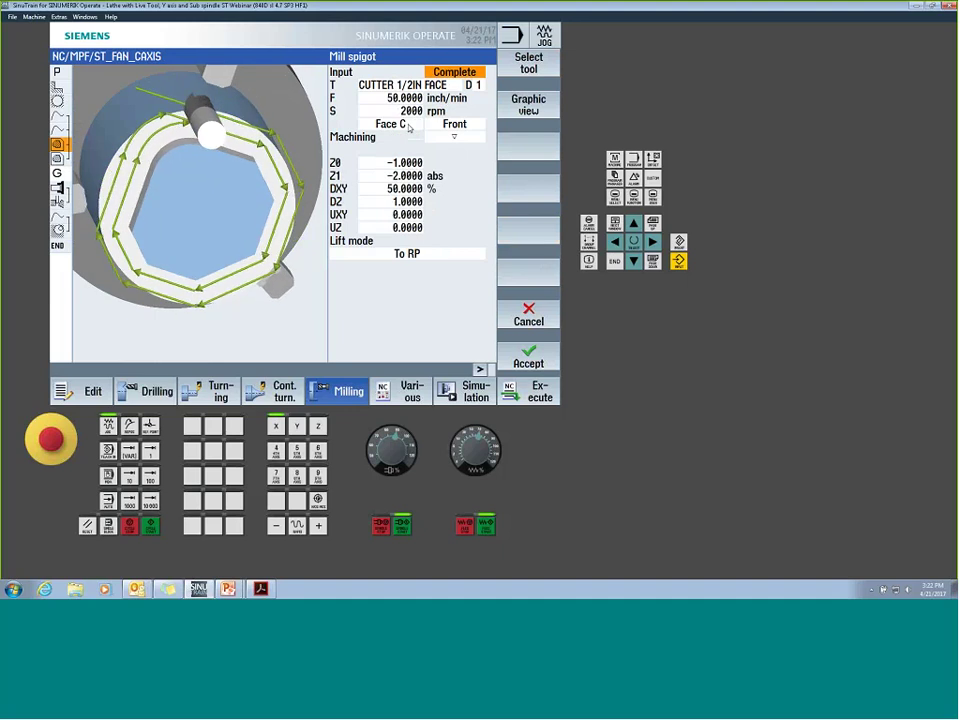
left_click(405, 125)
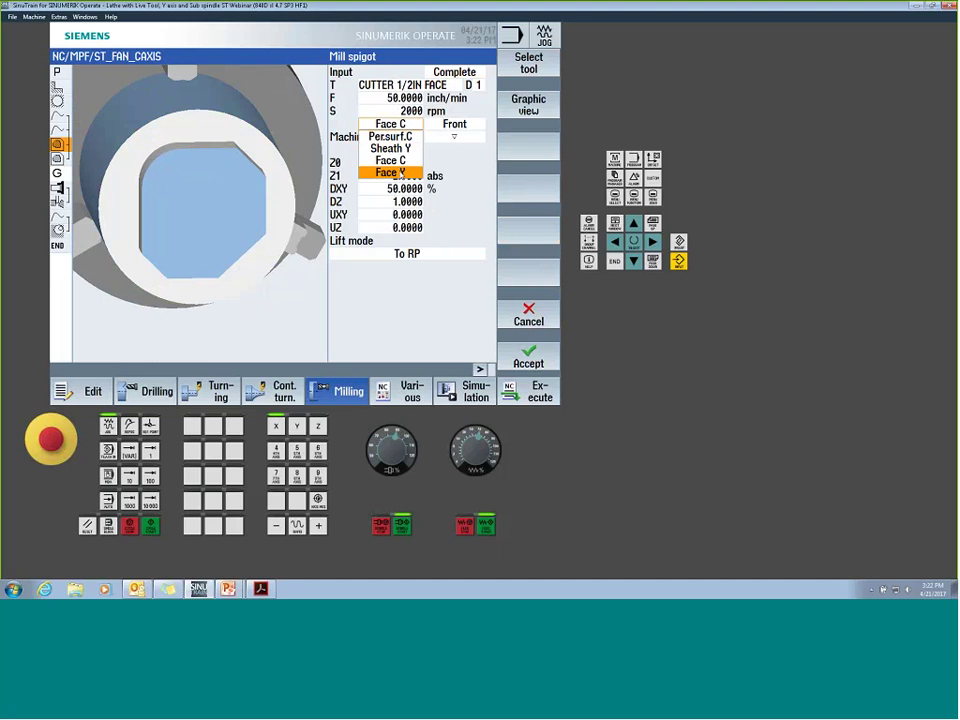
left_click(400, 165)
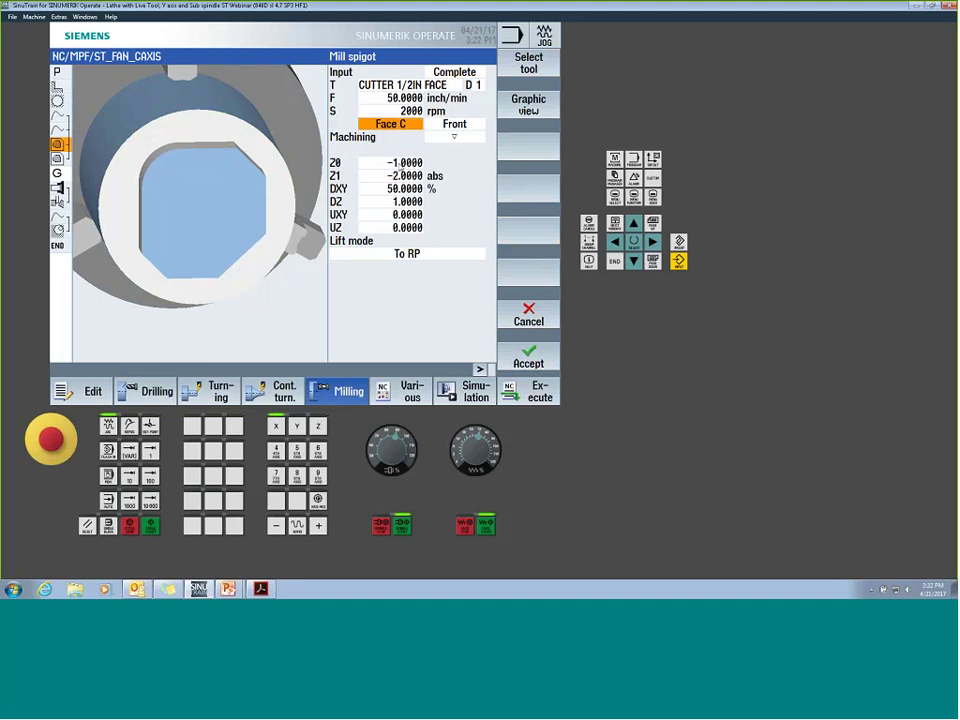
left_click(540, 358)
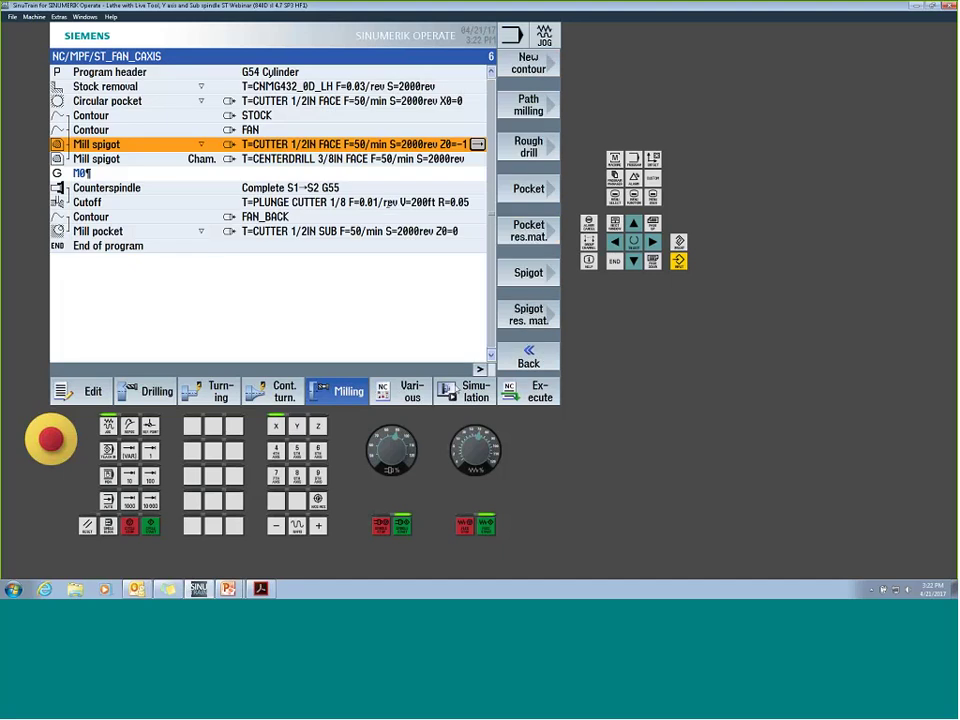
- Review the parameters of the chamfering mill spigot operation that uses the 3/8 in centerdrill
left_click(313, 159)
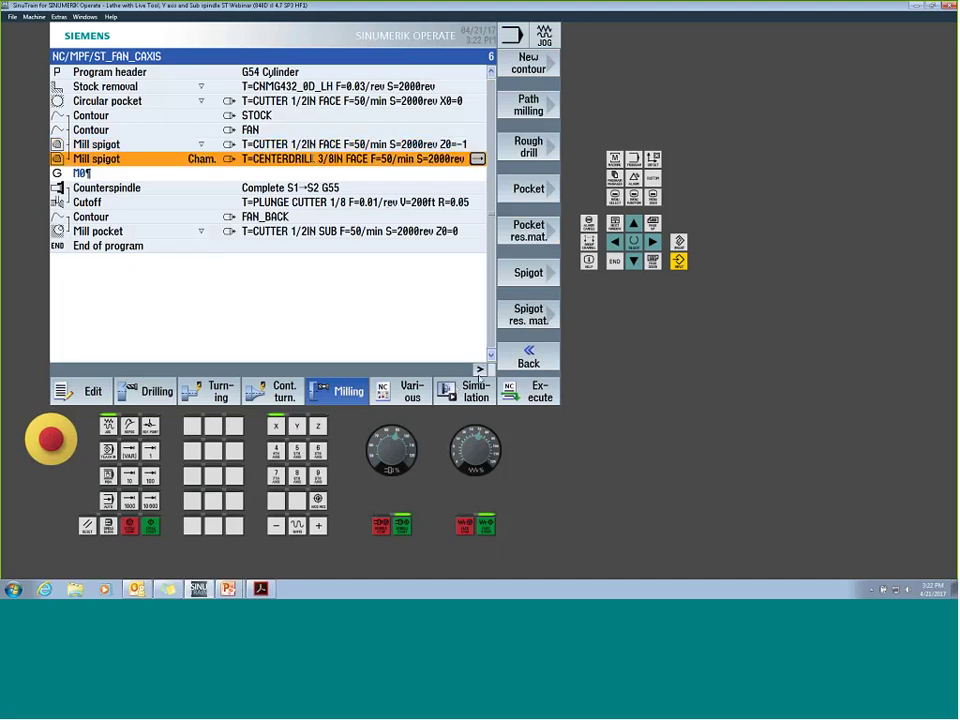
left_click(477, 159)
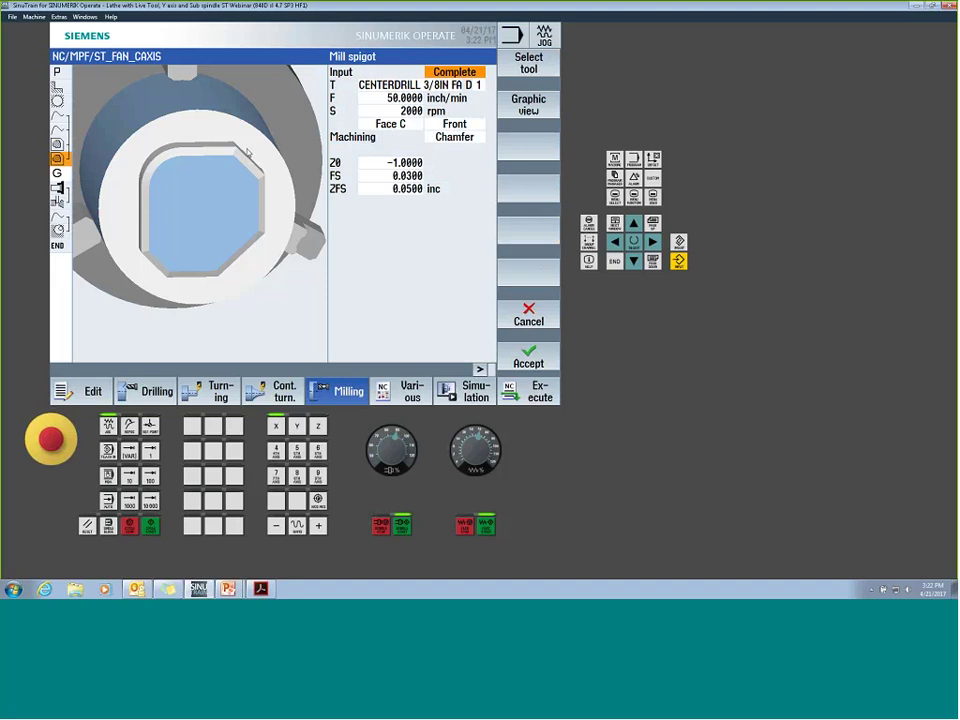
left_click(529, 356)
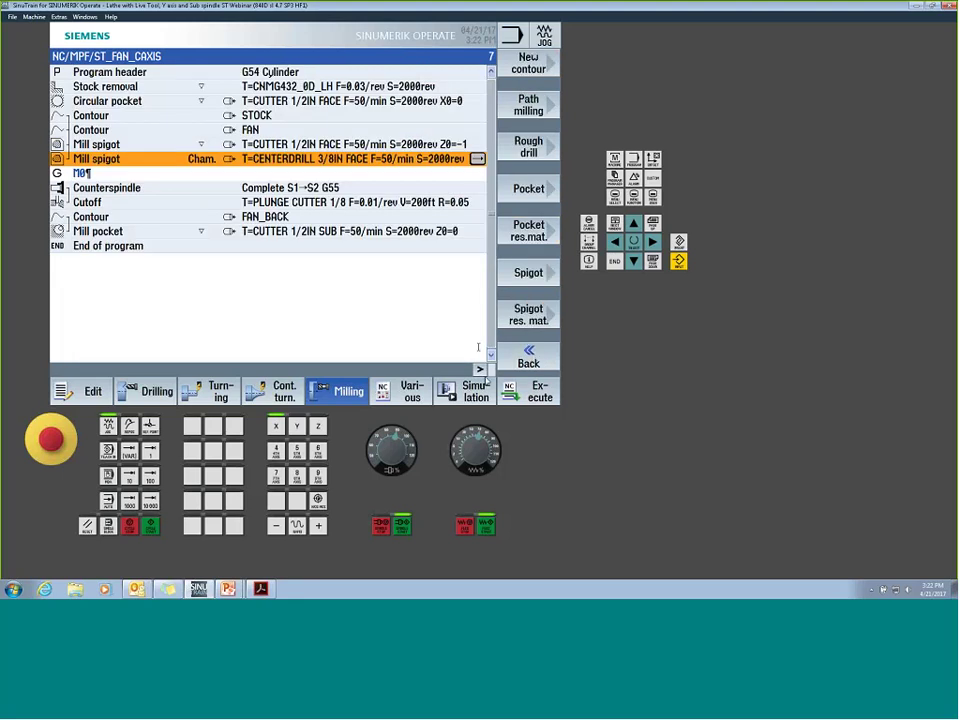
- Simulate the program through the spigot milling operations in 3D and delete the displayed tool paths
left_click(468, 390)
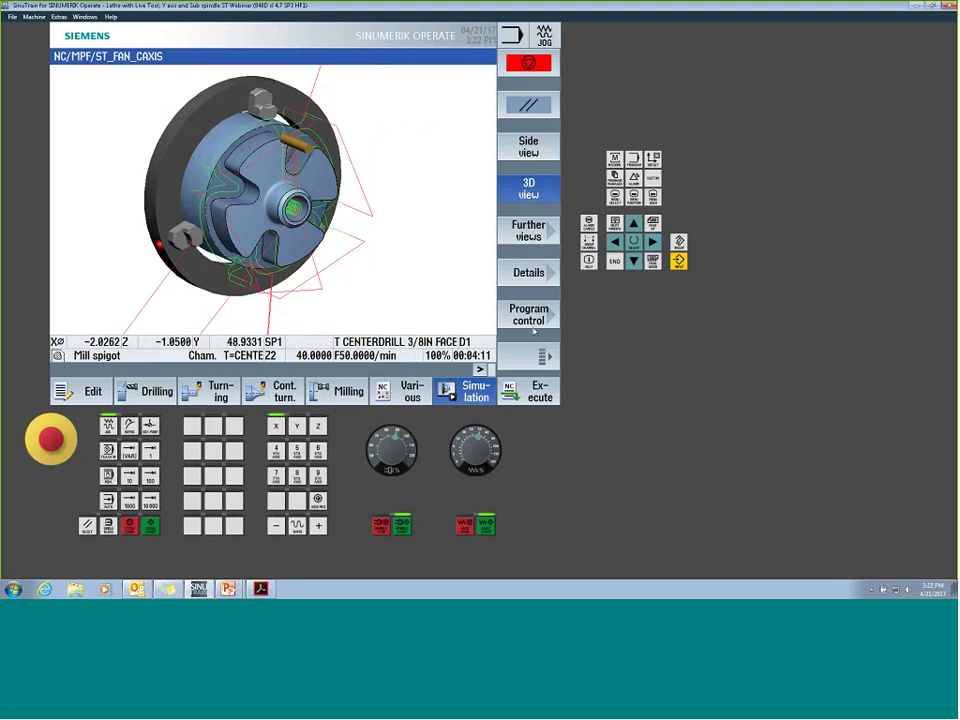
left_click(528, 272)
left_click(530, 189)
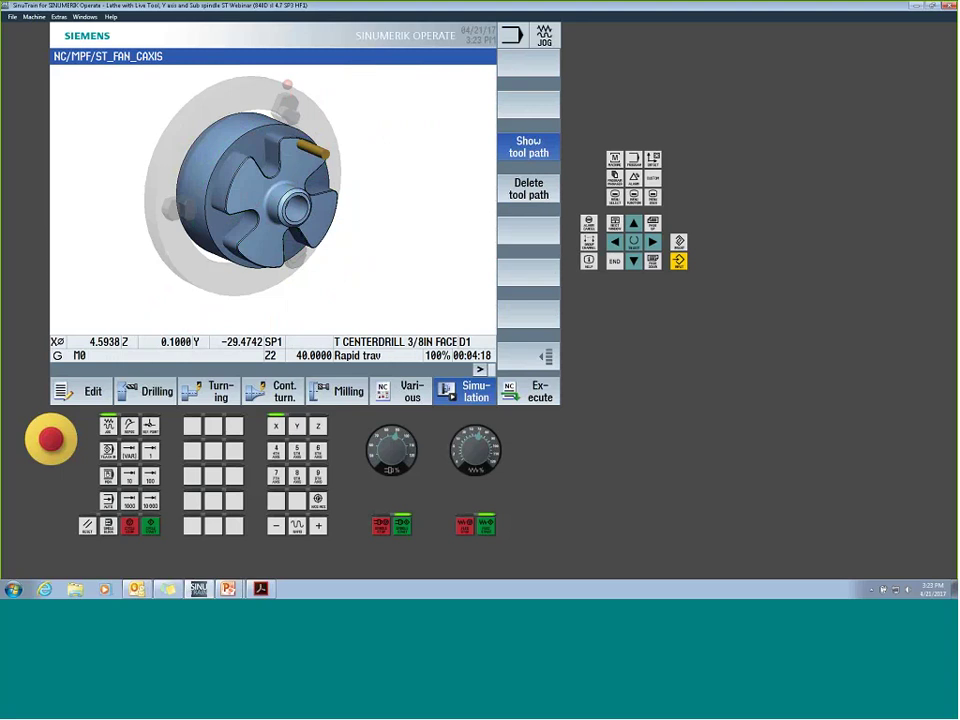
left_click(535, 357)
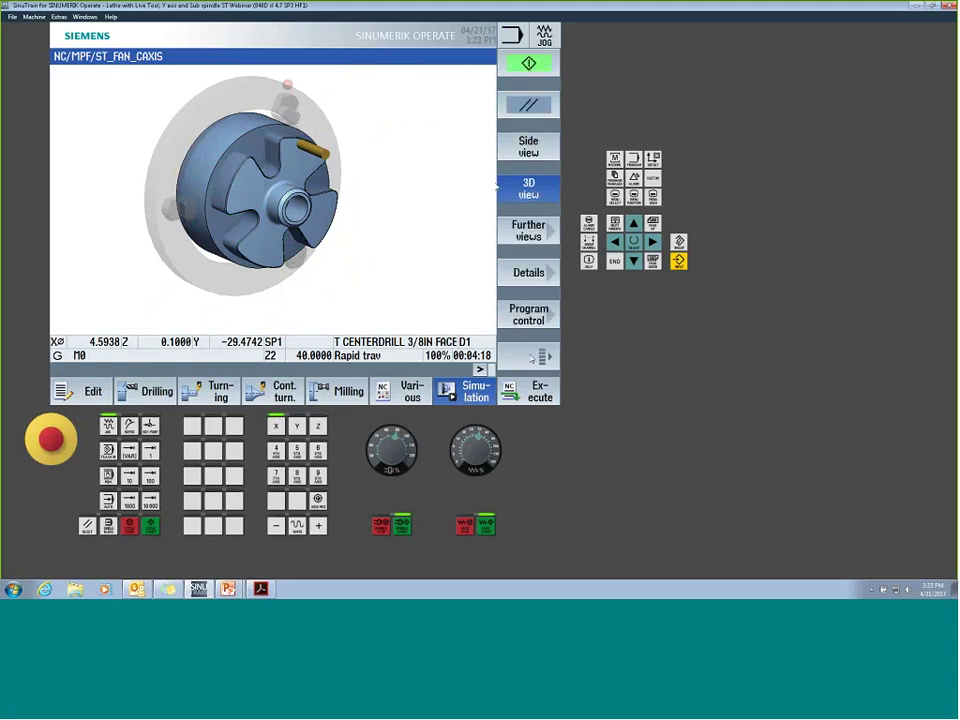
- Inspect the simulated fan from the counterspindle side after the full program run and return to the operation list
left_click_drag(330, 232, 351, 244)
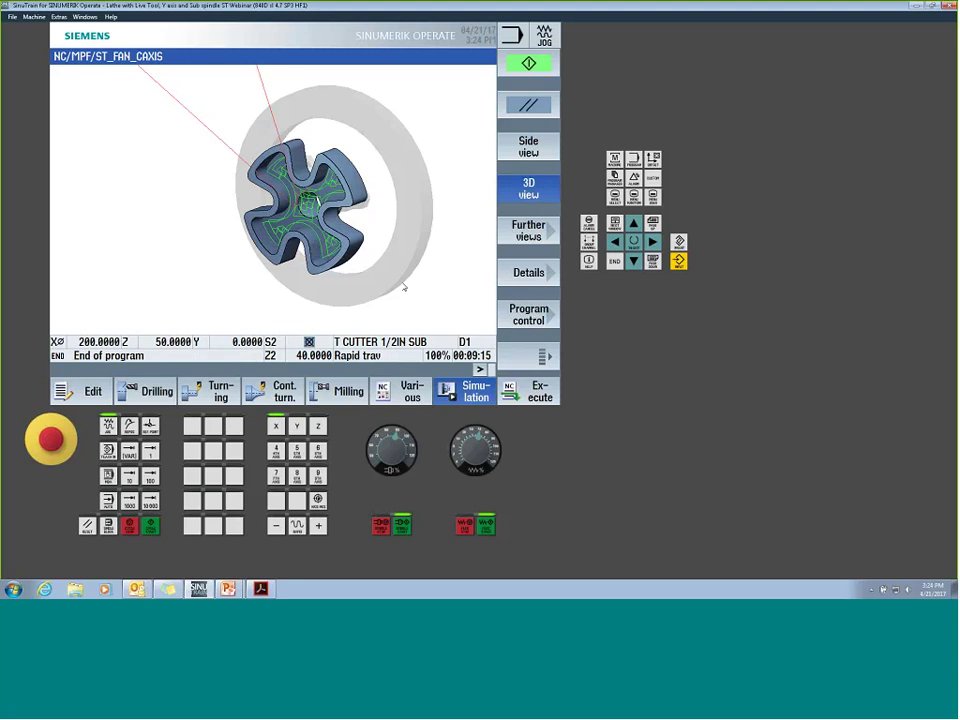
left_click_drag(404, 288, 404, 240)
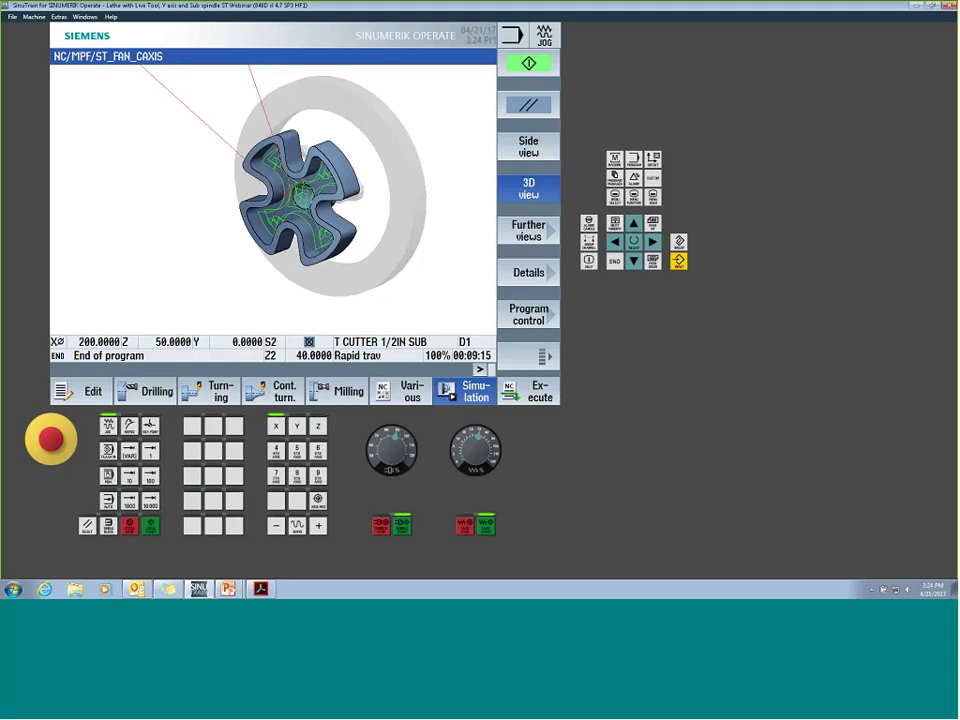
key("F1")
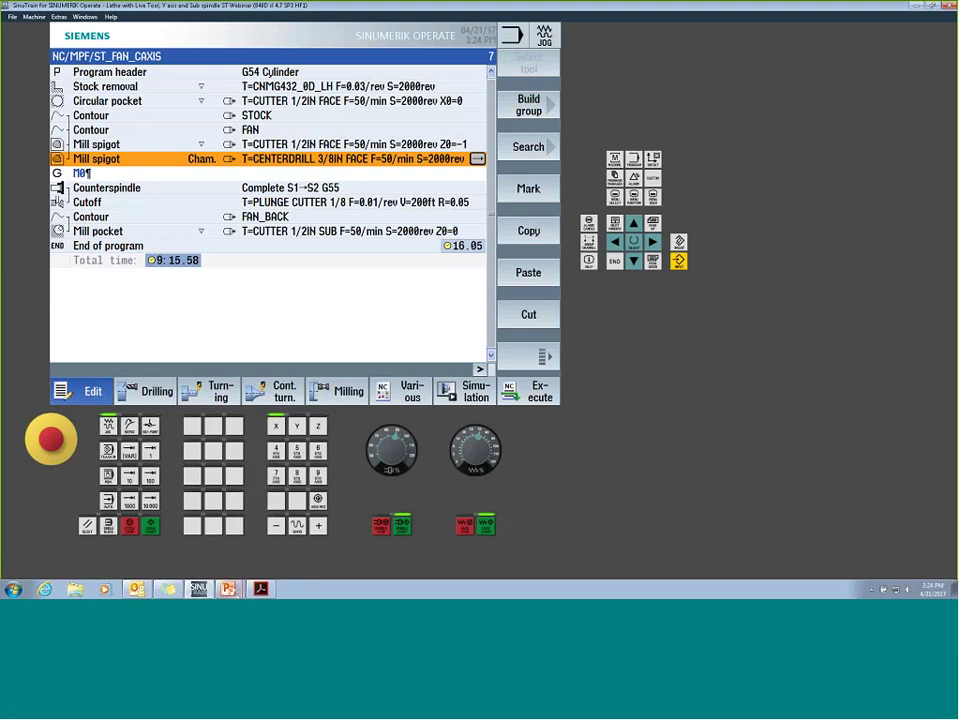
- Switch to the PowerPoint presentation on C axis and Y axis lathe programming
mouse_move(234, 591)
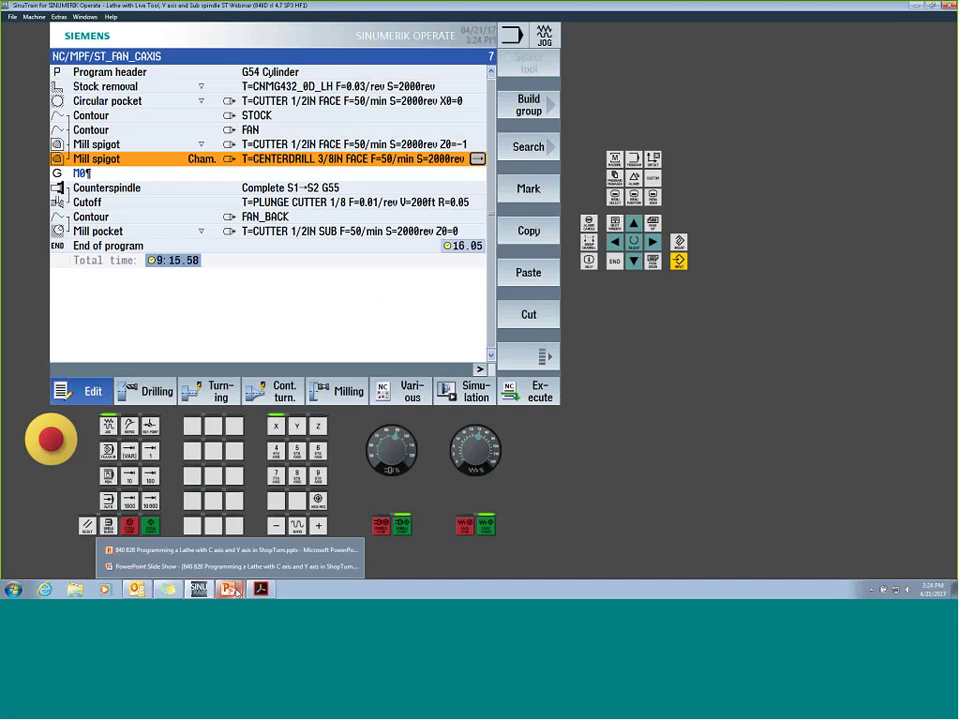